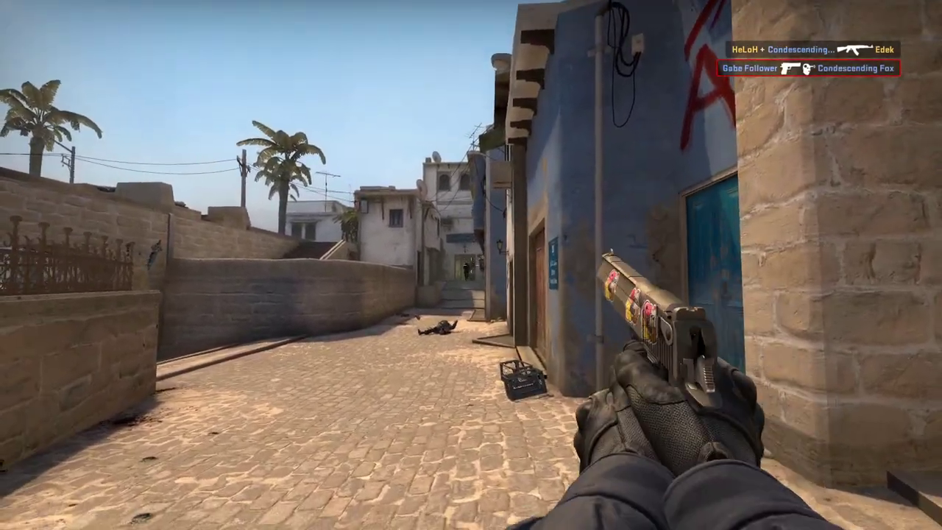
pyautogui.click(471, 265)
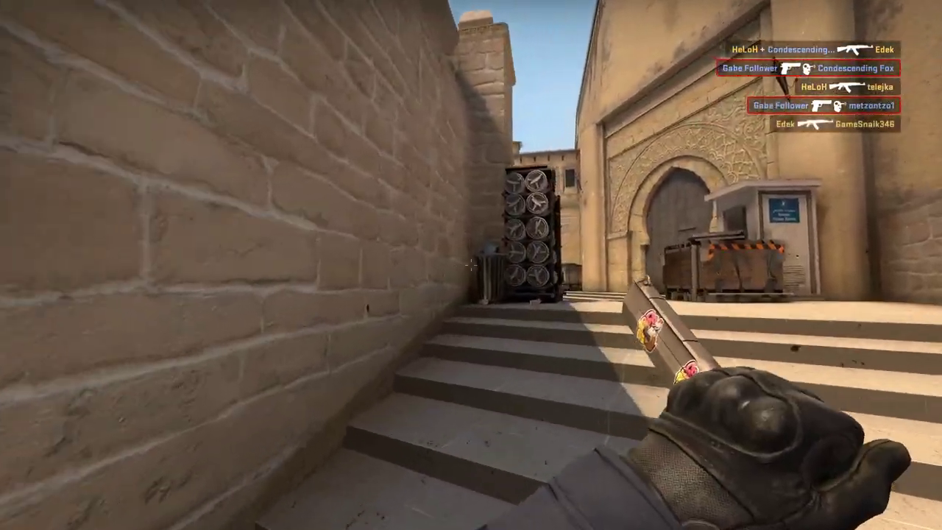
# Step: Play the Mirage round, shooting the enemy in the alley and moving up the stairs
pyautogui.press('w')
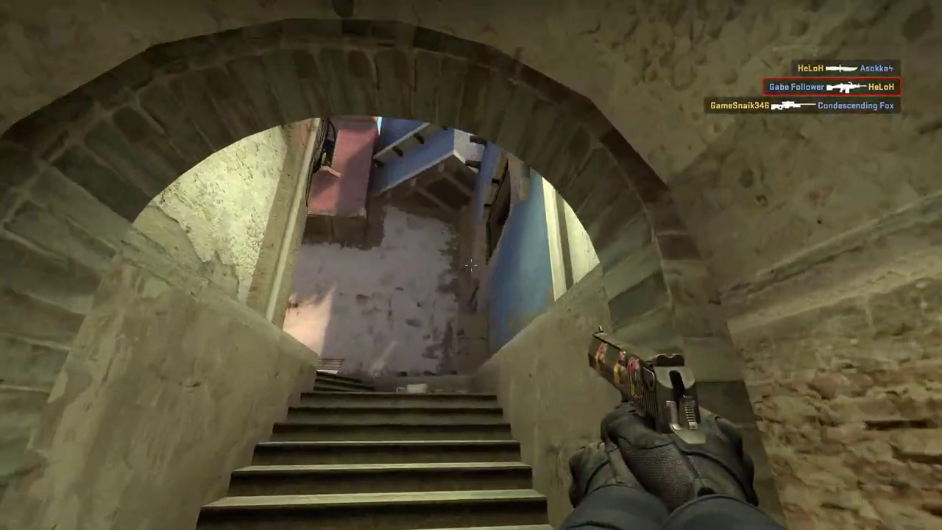
pyautogui.press('w')
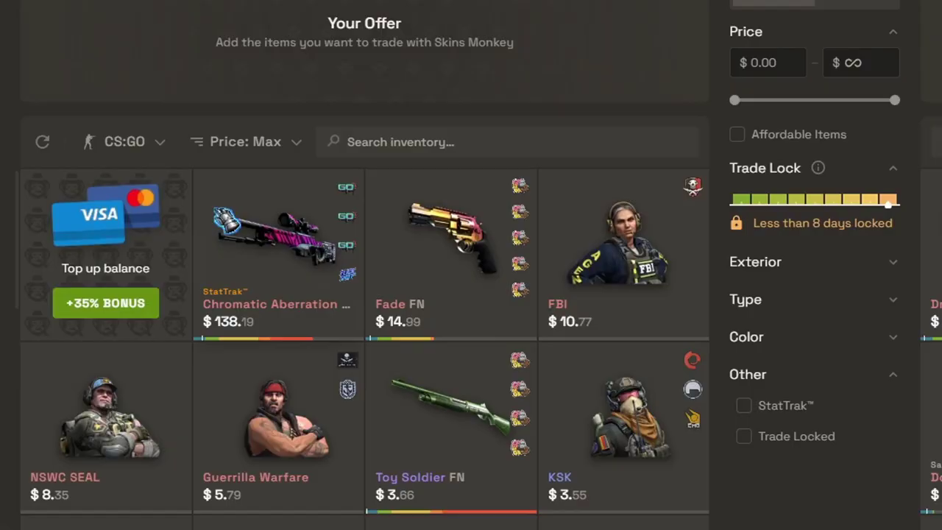
# Step: Add Chromatic Aberration, Fade FN and a third skin to the trade cart
pyautogui.click(275, 243)
pyautogui.click(446, 243)
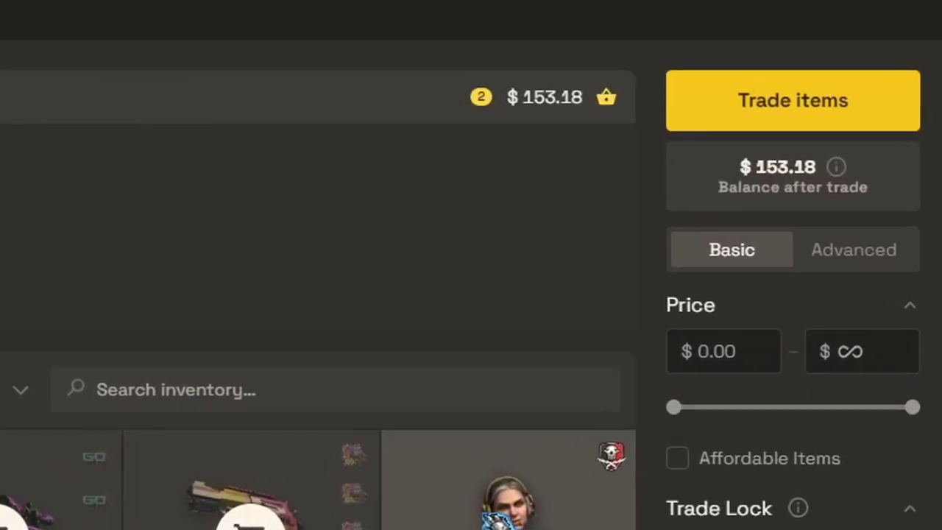
pyautogui.click(540, 362)
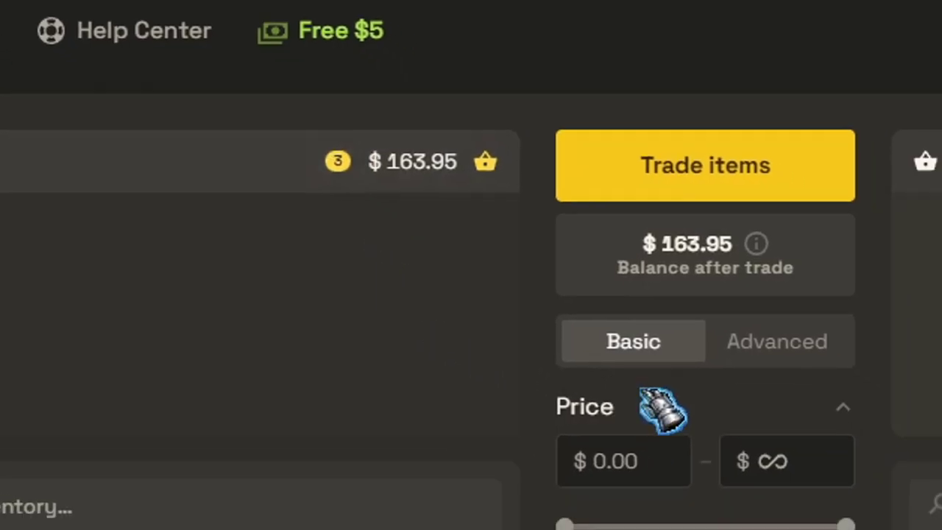
# Step: Set the maximum price filter to 150, show only affordable items and adjust the trade-lock limit
pyautogui.click(868, 511)
pyautogui.write('150')
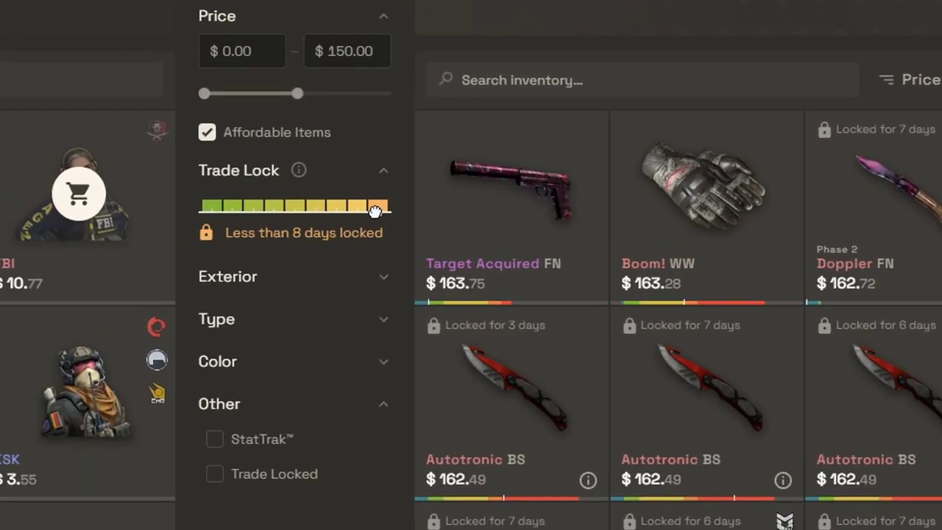
pyautogui.click(24, 122)
pyautogui.moveTo(179, 193)
pyautogui.mouseDown()
pyautogui.moveTo(160, 193)
pyautogui.moveTo(179, 193)
pyautogui.mouseUp()
# Step: Filter the listing to Factory New knives and sniper rifles, and expand the colour filters
pyautogui.click(42, 253)
pyautogui.click(394, 335)
pyautogui.click(31, 292)
pyautogui.click(519, 375)
pyautogui.scroll(-3, 530, 309)
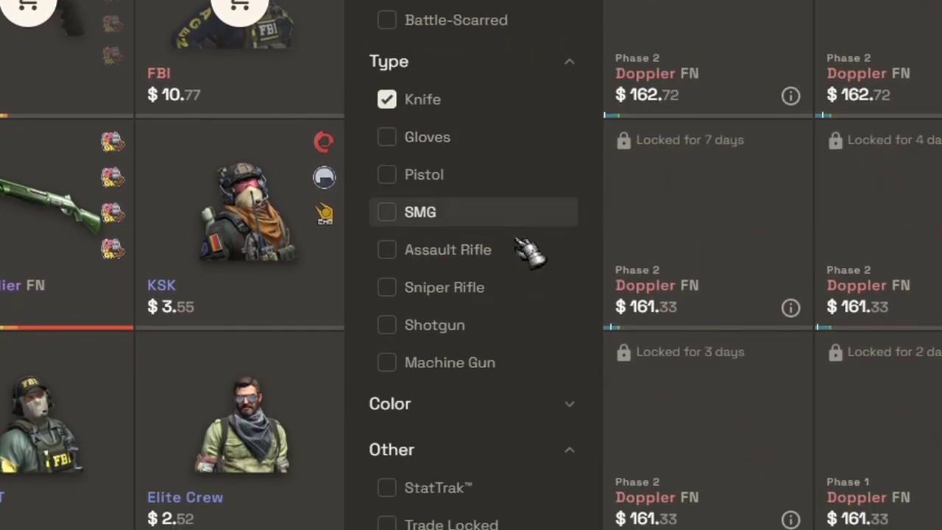
pyautogui.scroll(-1, 538, 235)
pyautogui.click(538, 223)
pyautogui.click(531, 334)
pyautogui.scroll(-1, 529, 315)
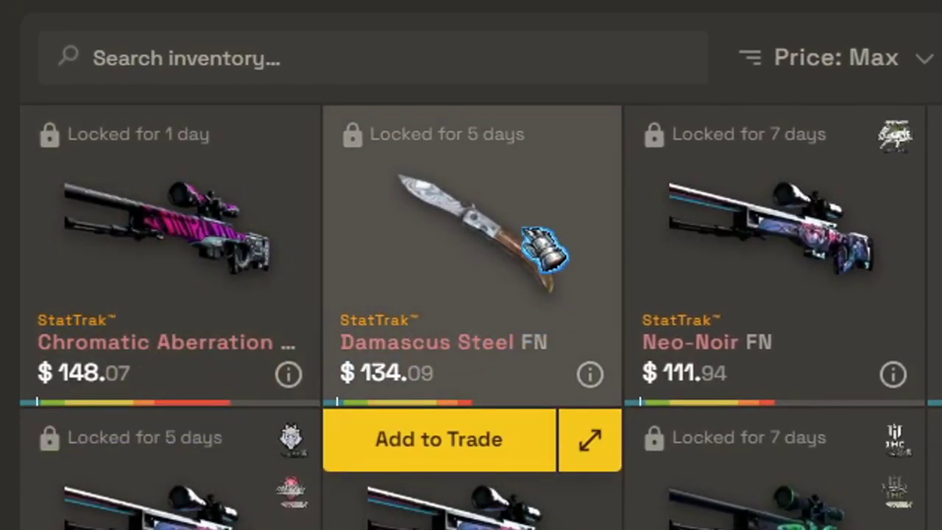
# Step: Add the StatTrak knife, Guerrilla Warfare, Fade and Chromatic Aberration to the trade
pyautogui.click(699, 230)
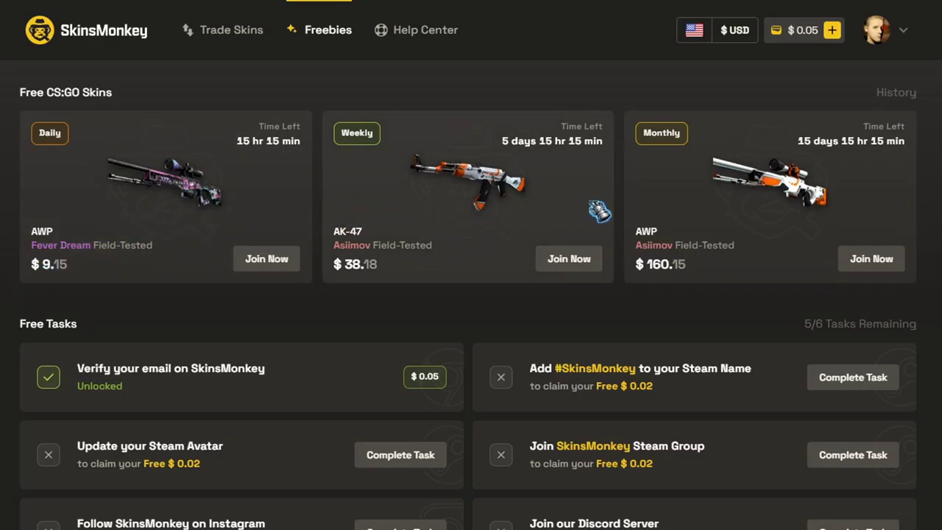
pyautogui.click(265, 258)
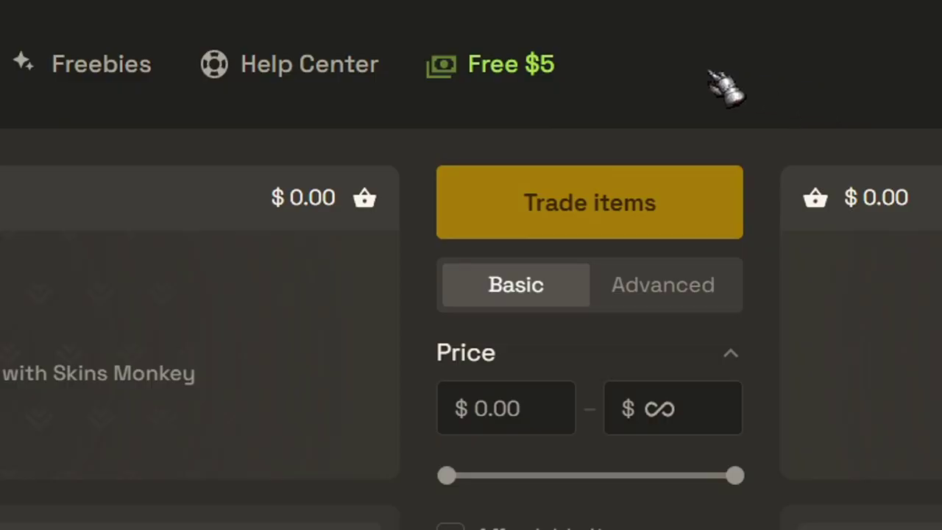
pyautogui.click(546, 69)
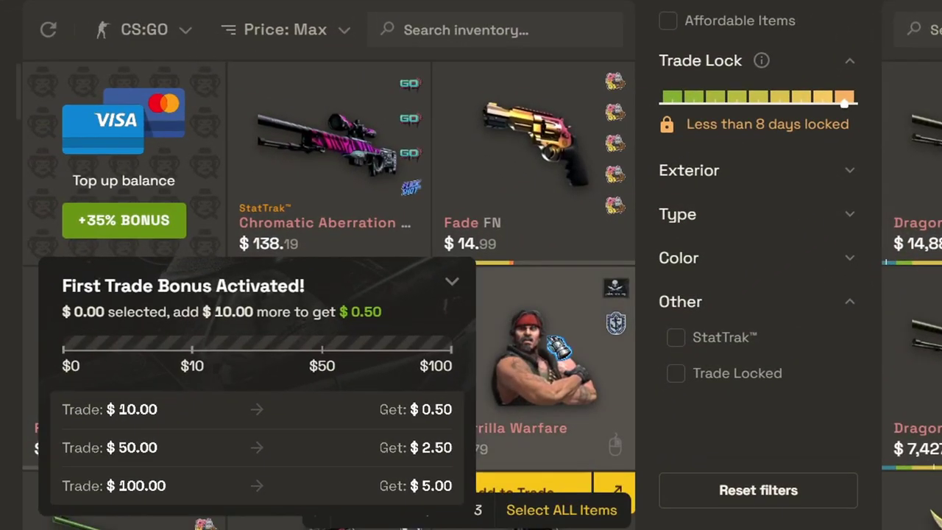
pyautogui.click(559, 350)
pyautogui.click(534, 147)
pyautogui.click(326, 147)
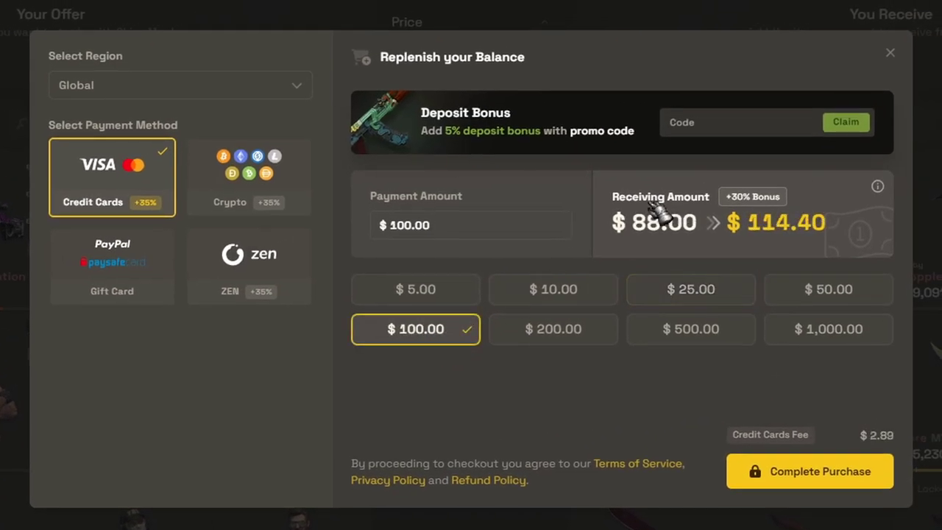
# Step: Enter the deposit promo code GABEN and apply it for the bonus
pyautogui.click(683, 122)
pyautogui.write('GABEN')
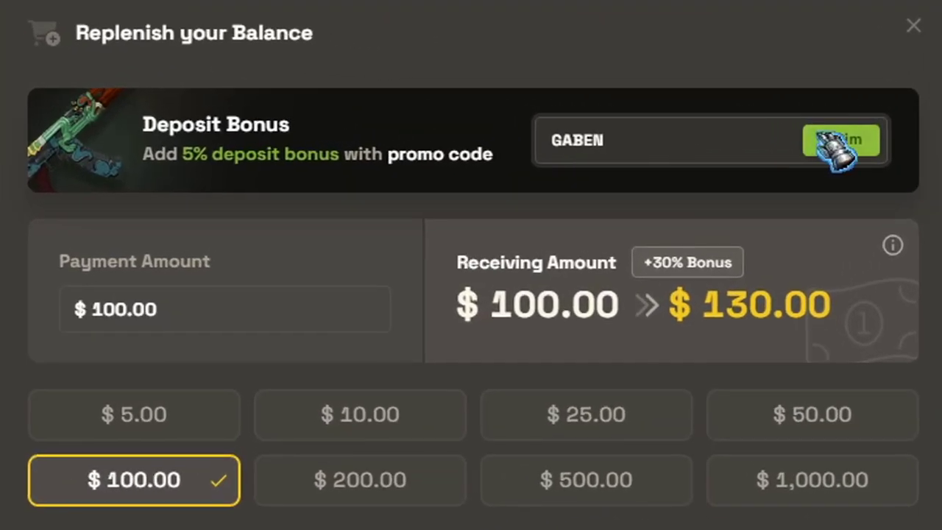
pyautogui.click(838, 141)
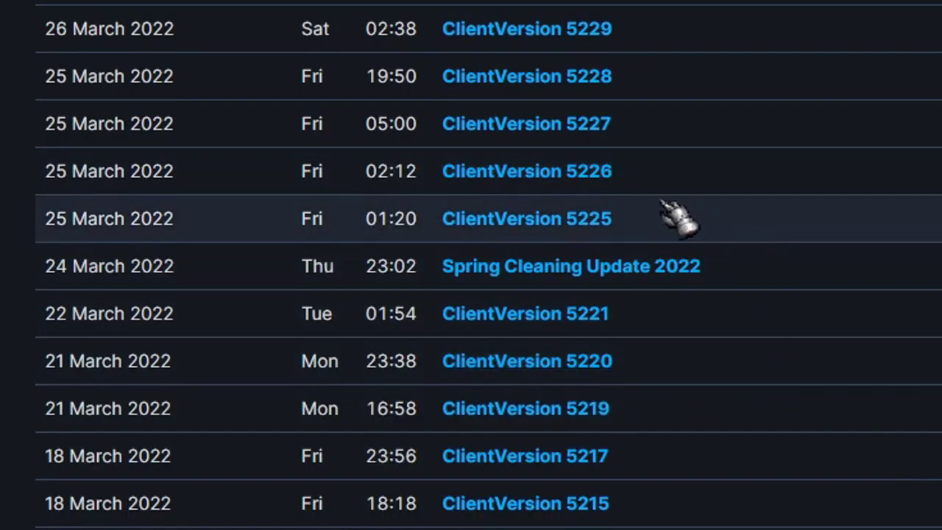
# Step: From the Spring Cleaning Update 2022 page, select the CSGO_Workshop_Mode strings through the deathmatch lines
pyautogui.click(722, 250)
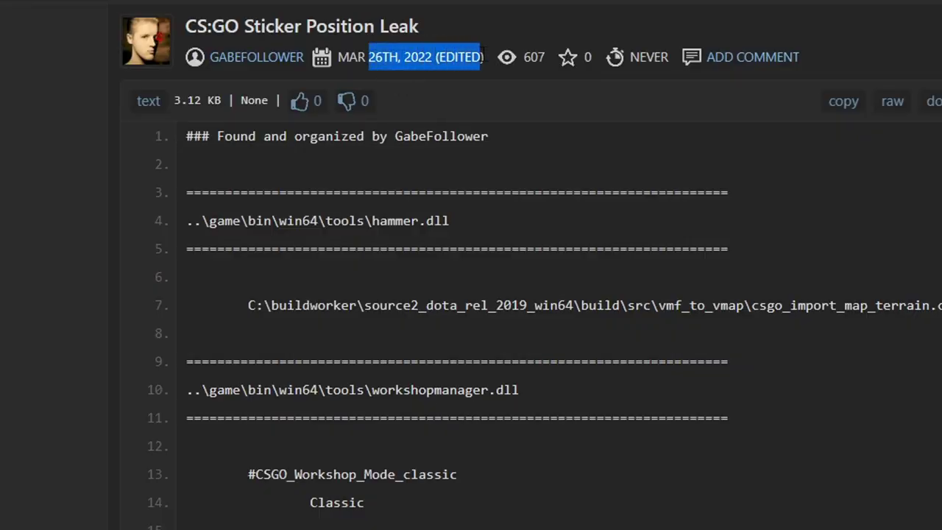
pyautogui.scroll(-1, 253, 256)
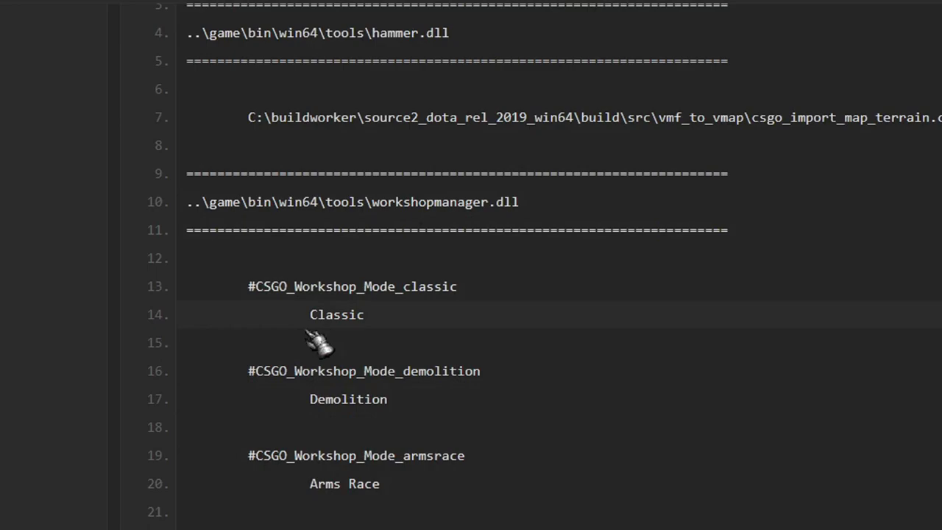
pyautogui.moveTo(287, 371); pyautogui.dragTo(572, 384)
pyautogui.scroll(-3, 312, 257)
pyautogui.moveTo(189, 254); pyautogui.dragTo(548, 287)
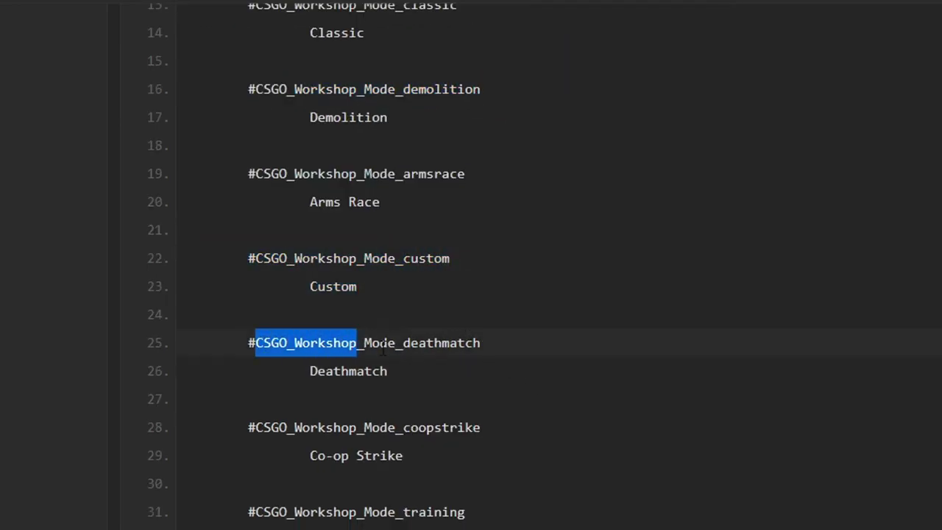
pyautogui.moveTo(381, 351); pyautogui.dragTo(390, 371)
pyautogui.scroll(-1, 546, 374)
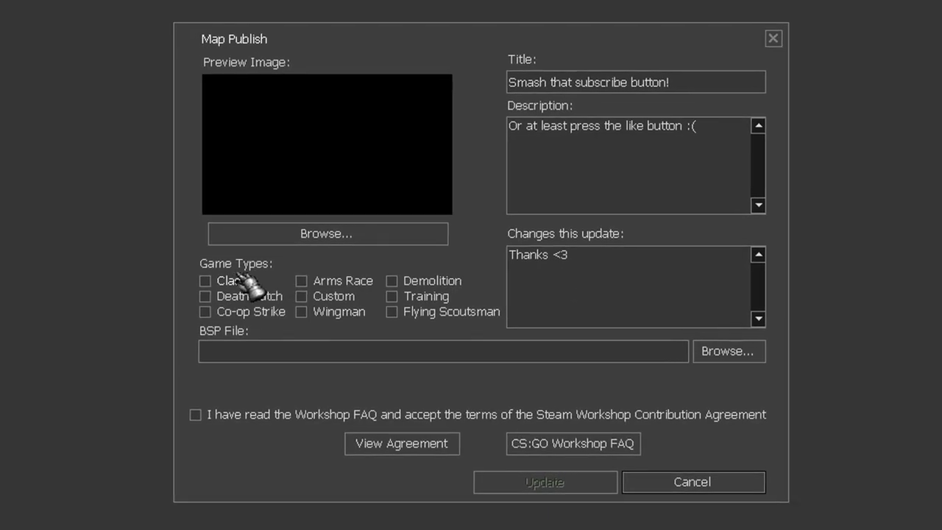
# Step: Tick Classic, Arms Race, Demolition, Training, Custom, Deathmatch, Co-op Strike, Wingman and Flying Scoutsman
pyautogui.click(213, 279)
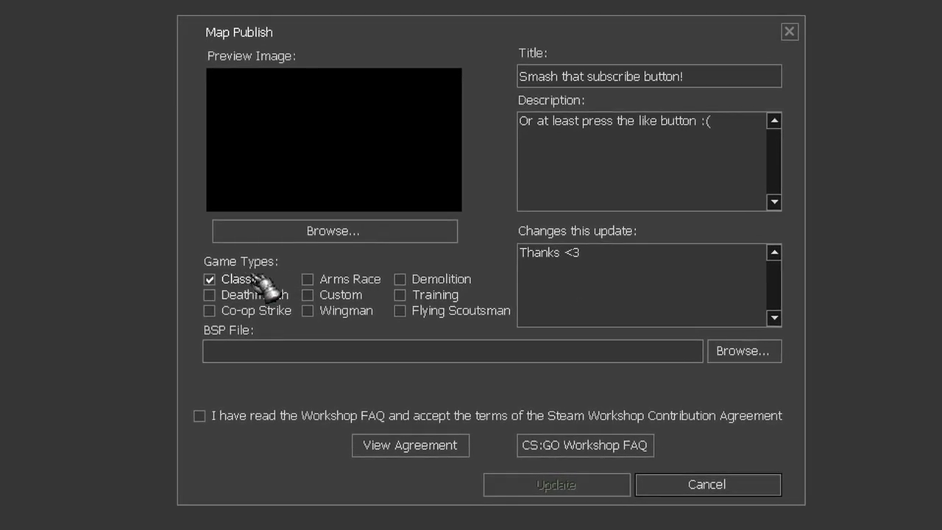
pyautogui.click(324, 279)
pyautogui.click(412, 279)
pyautogui.click(415, 294)
pyautogui.click(309, 294)
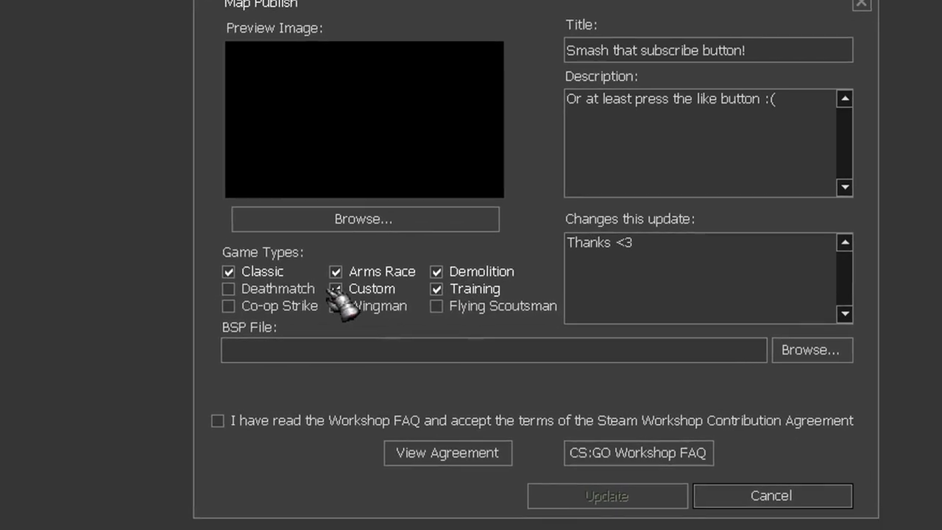
pyautogui.click(230, 288)
pyautogui.click(229, 305)
pyautogui.click(337, 305)
pyautogui.click(438, 305)
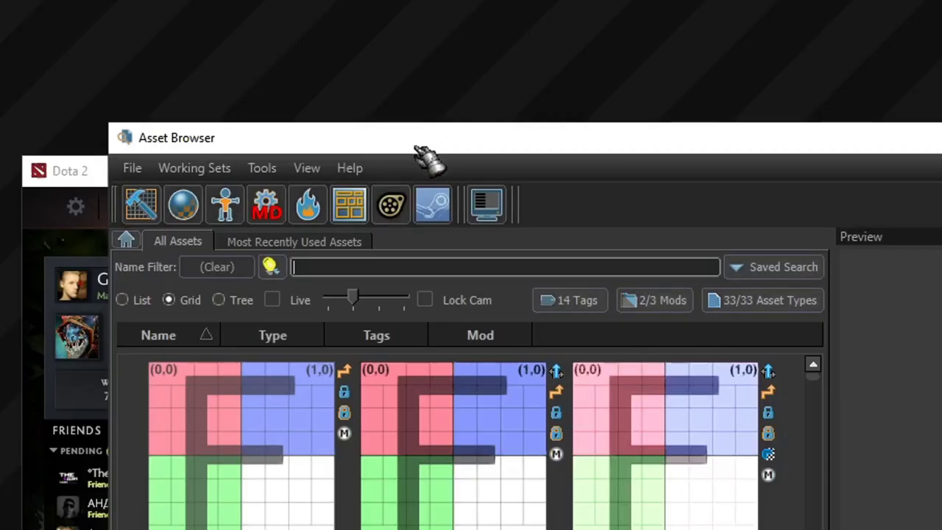
# Step: Create a new workshop item opted into Frostivus 2017, tagged armsrace, demolition and deathmatch
pyautogui.click(441, 205)
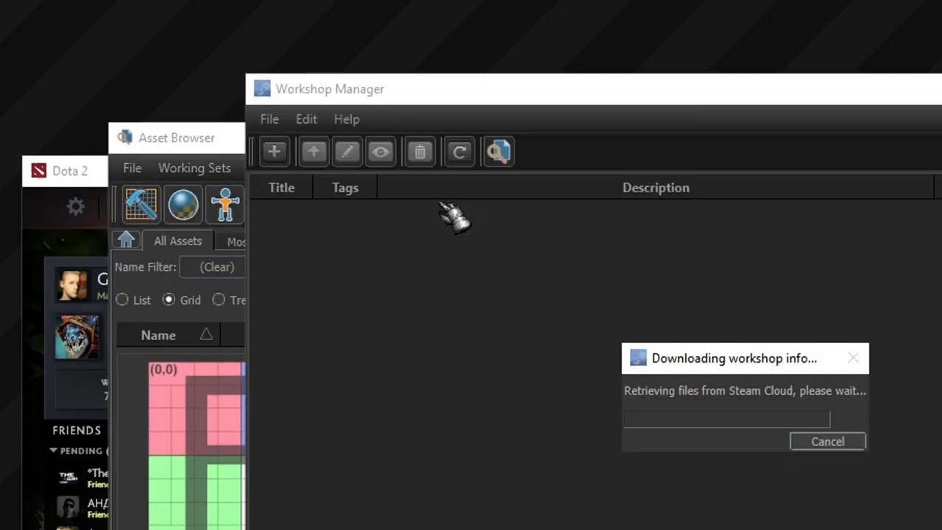
pyautogui.click(274, 150)
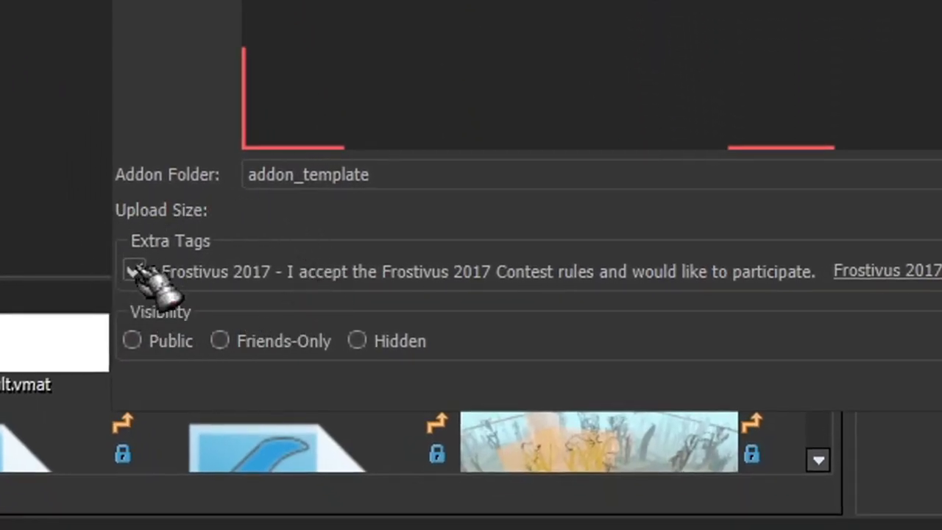
pyautogui.click(134, 271)
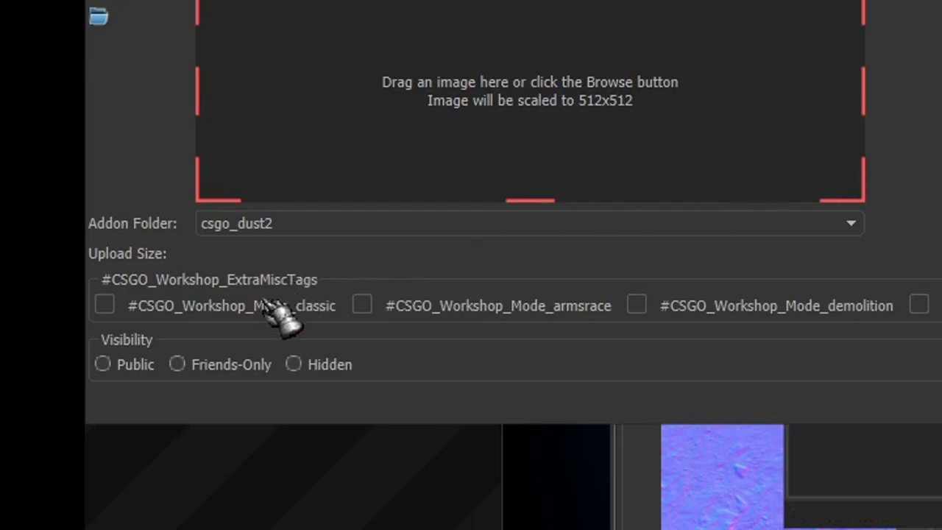
pyautogui.click(501, 305)
pyautogui.click(765, 305)
pyautogui.click(919, 306)
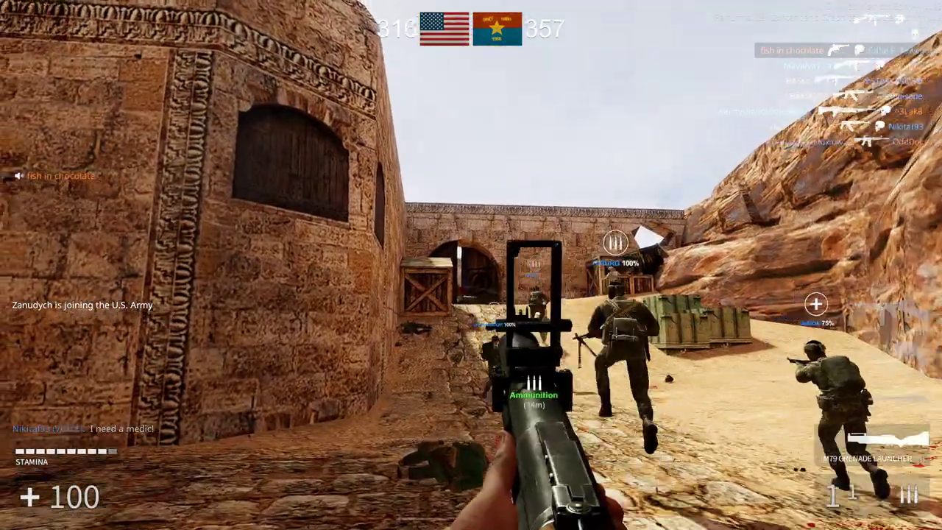
# Step: Fight through the desert map with the grenade launcher, then change the appID to 730
pyautogui.click(471, 264)
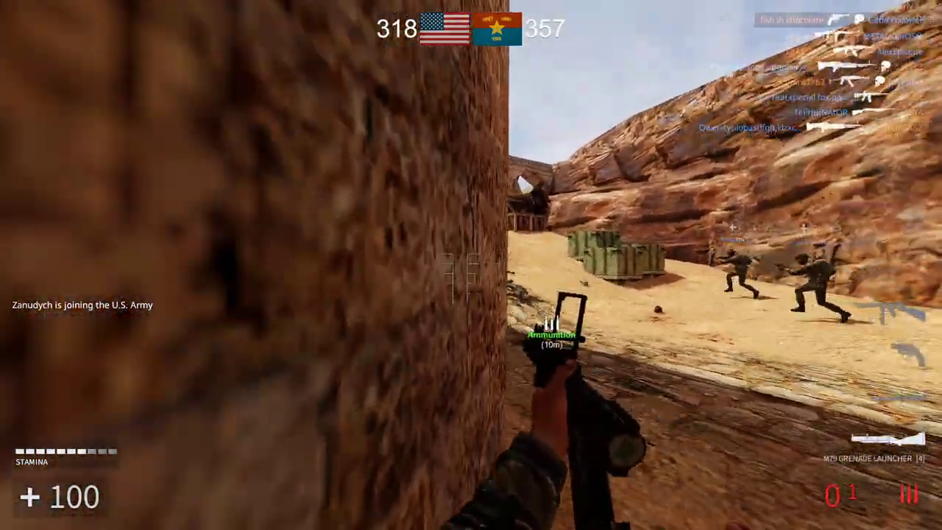
pyautogui.press('w')
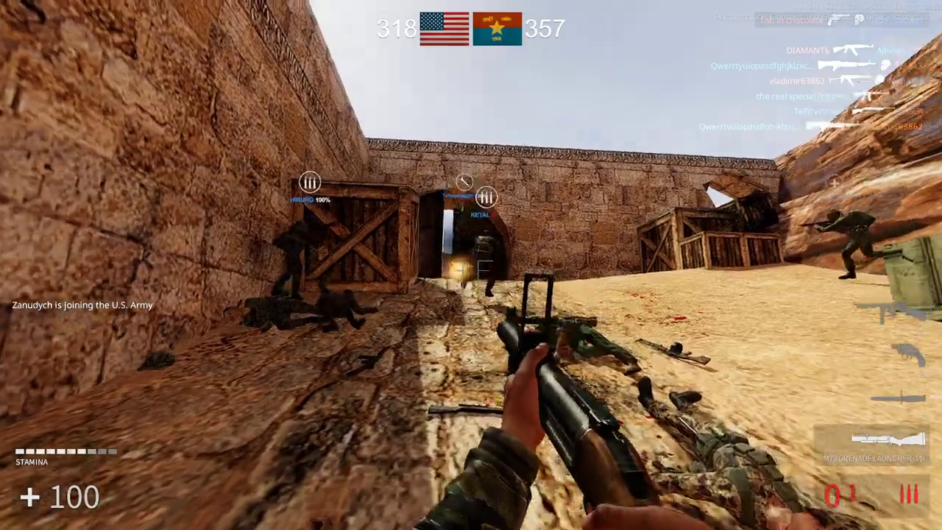
pyautogui.press('r')
pyautogui.press('w')
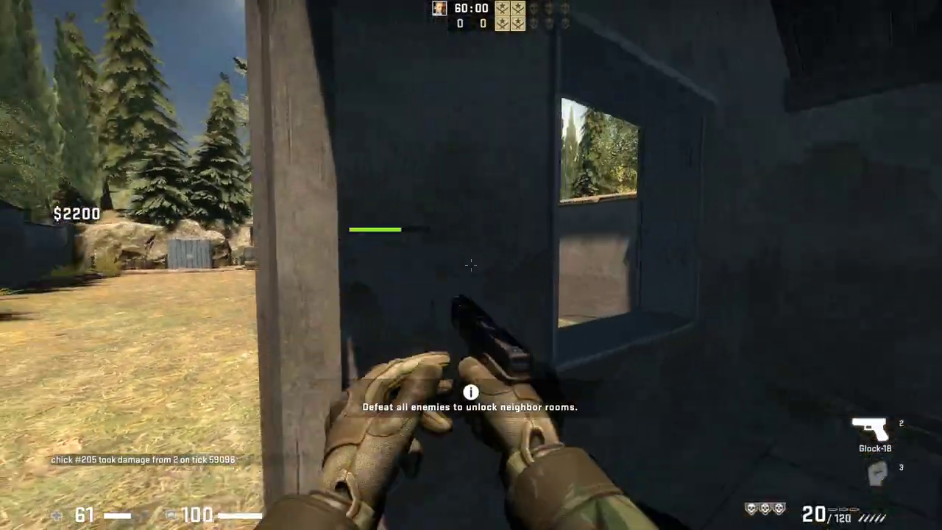
pyautogui.click(471, 265)
pyautogui.click(471, 265)
pyautogui.click(471, 265)
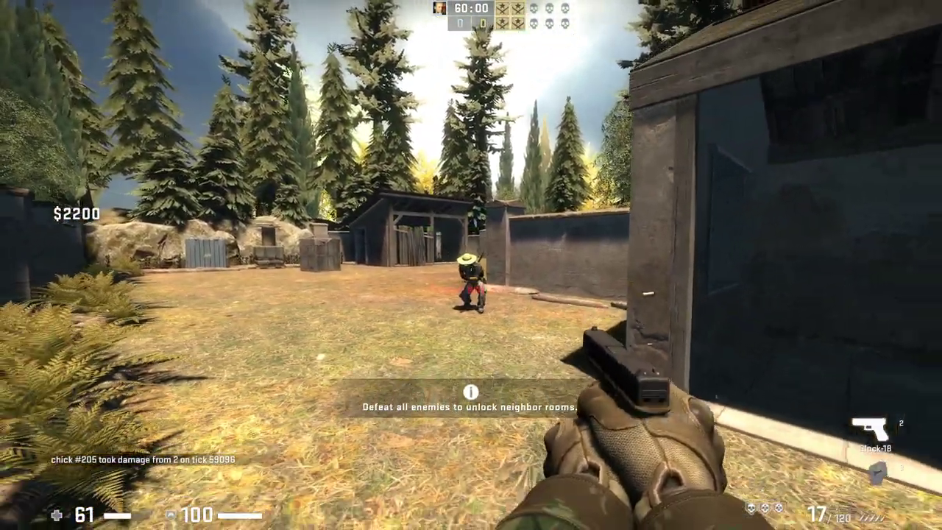
pyautogui.click(471, 264)
pyautogui.click(471, 265)
pyautogui.click(470, 265)
pyautogui.press('w')
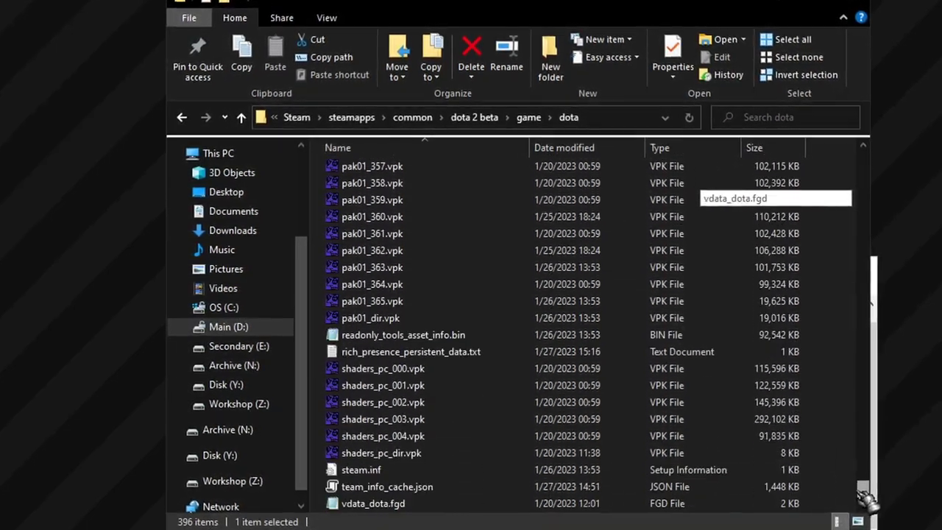
pyautogui.write('730')
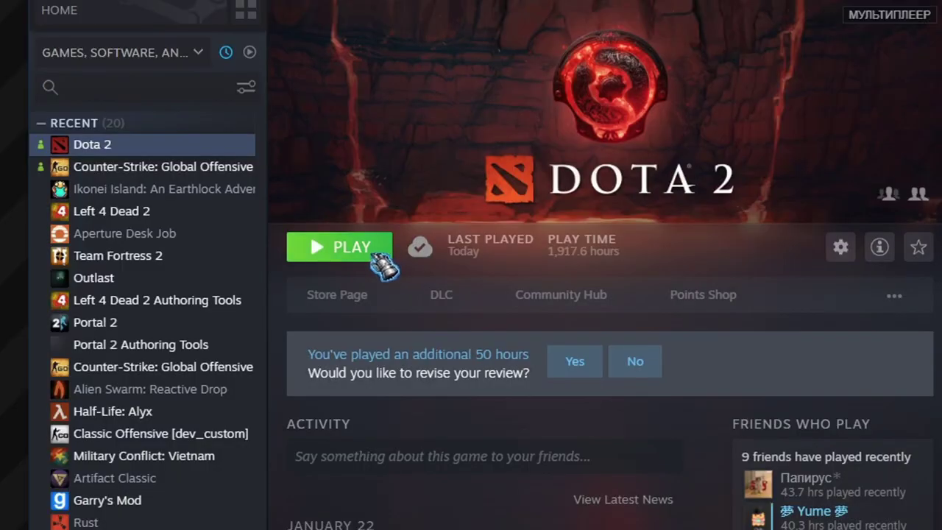
# Step: Launch Dota 2 with Workshop Tools, then find and select the -appidoverride string in HxD
pyautogui.click(389, 243)
pyautogui.click(555, 356)
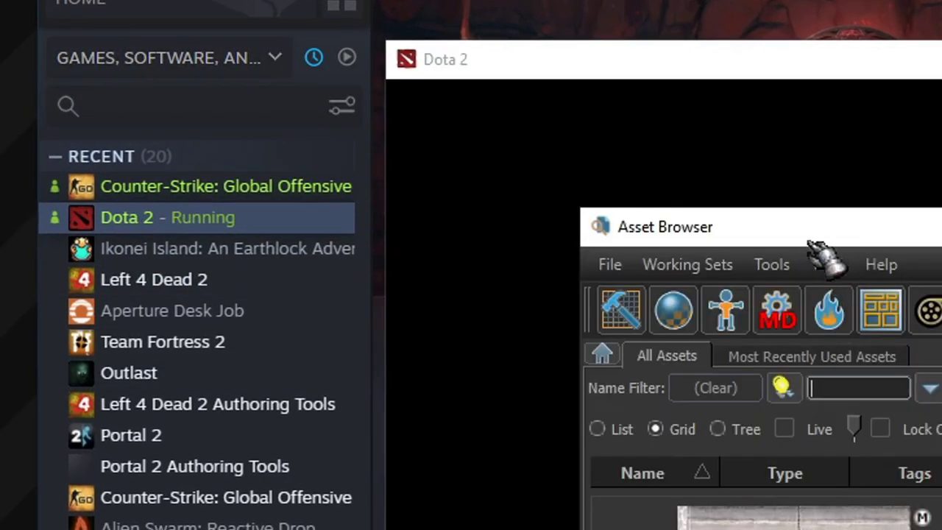
pyautogui.moveTo(818, 248); pyautogui.dragTo(625, 168)
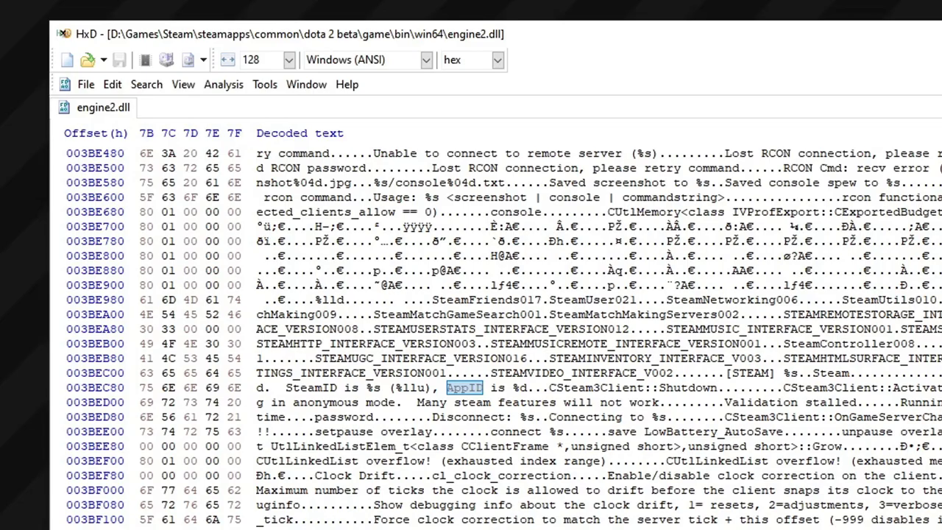
pyautogui.press('F3')
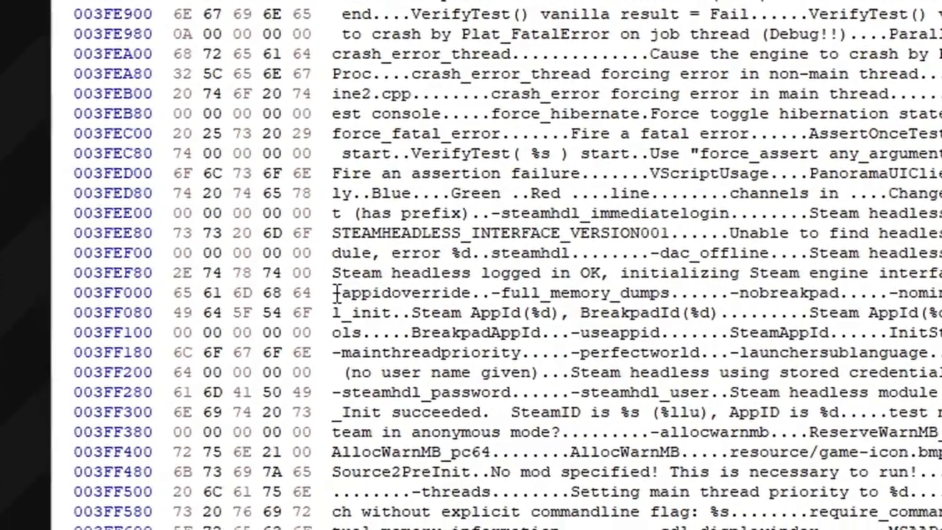
pyautogui.moveTo(257, 401); pyautogui.dragTo(301, 402)
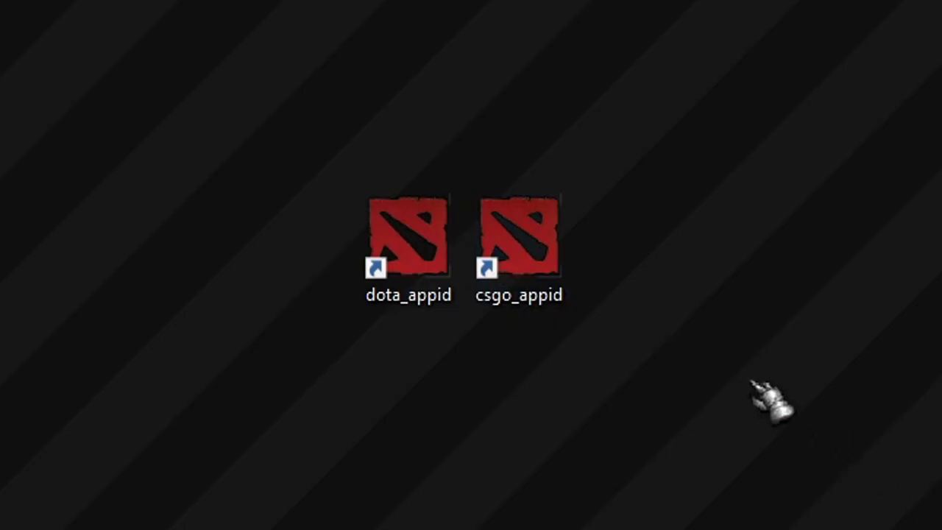
# Step: Launch csgo_appid, confirm the tf2_appid shortcut, and set a copy's appid override to 550
pyautogui.doubleClick(524, 243)
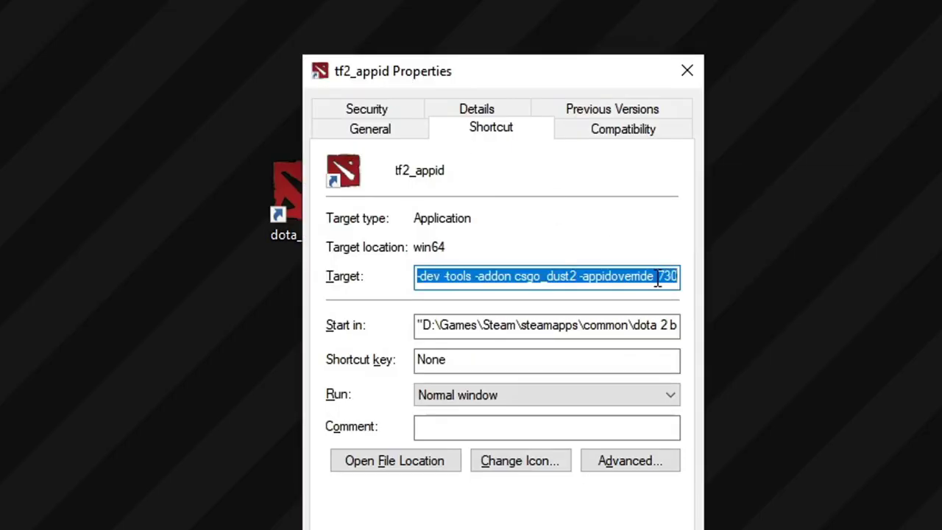
pyautogui.press('Return')
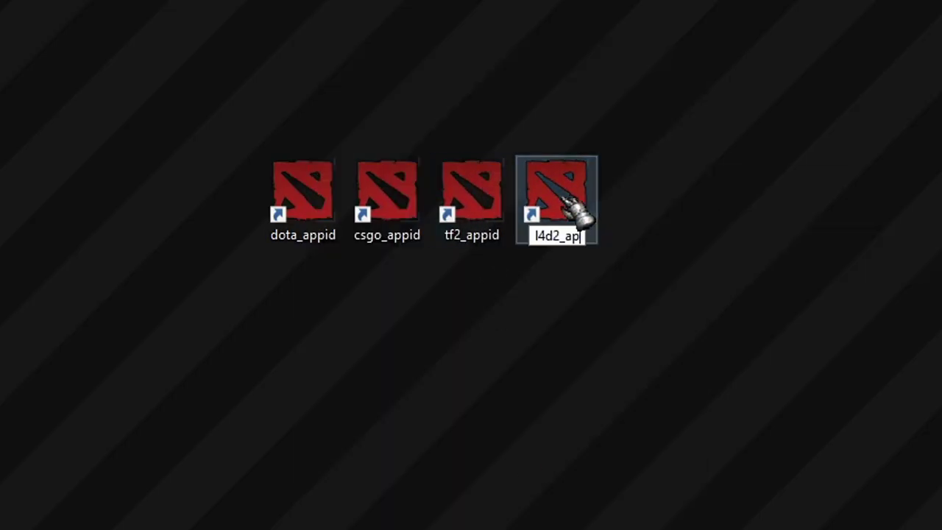
pyautogui.hotkey('alt', 'Return')
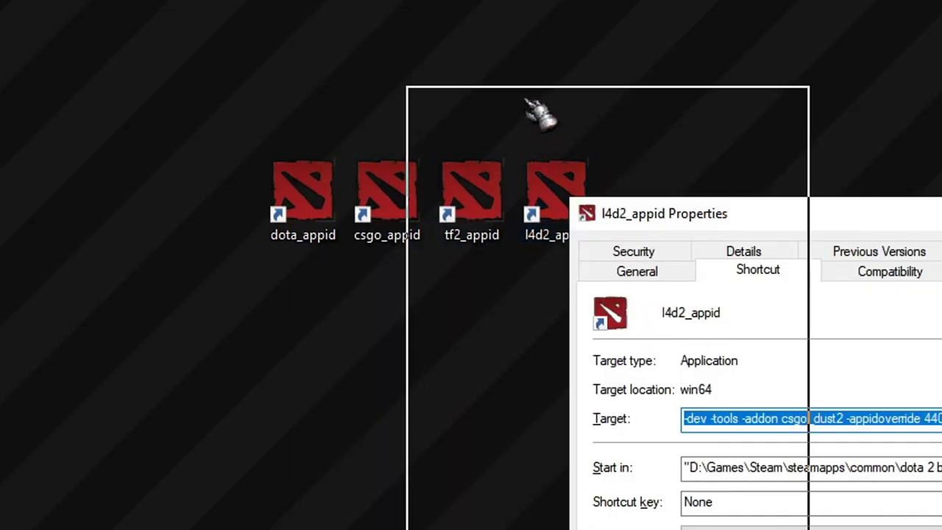
pyautogui.press('End')
pyautogui.press('BackSpace')
pyautogui.press('BackSpace')
pyautogui.press('BackSpace')
pyautogui.write('550')
pyautogui.press('Return')
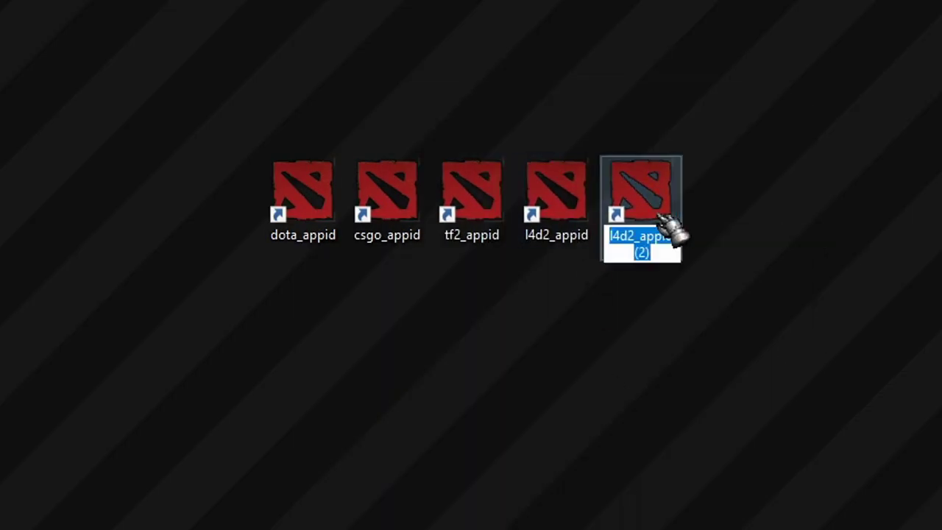
# Step: Name a new copy portal2_appid with override 620, then launch the tools from tf2_appid
pyautogui.write('porta')
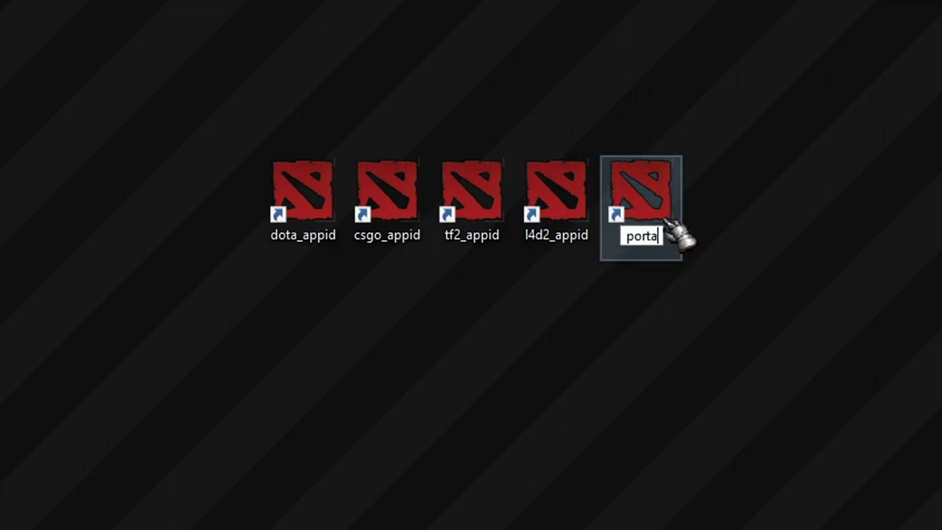
pyautogui.write('l2_appid')
pyautogui.press('Return')
pyautogui.hotkey('alt', 'Return')
pyautogui.moveTo(780, 248); pyautogui.dragTo(637, 139)
pyautogui.press('End')
pyautogui.press('BackSpace')
pyautogui.press('BackSpace')
pyautogui.press('BackSpace')
pyautogui.write('620')
pyautogui.press('Return')
pyautogui.doubleClick(500, 213)
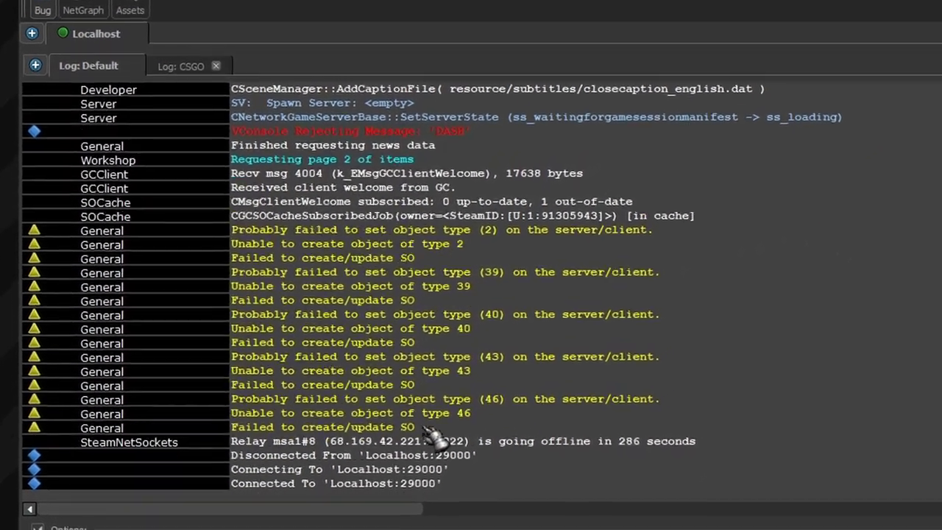
# Step: Select the yellow 'Unable to create object' warning lines in the VConsole2 log
pyautogui.moveTo(210, 444); pyautogui.dragTo(193, 389)
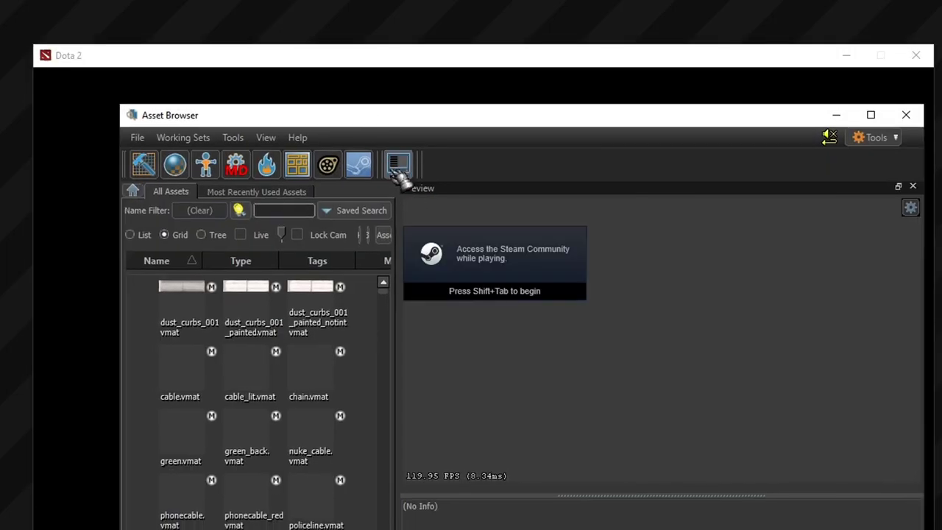
# Step: Disable the Ethernet connection, launch csgo_appid, re-enable Ethernet, and open the Workshop Manager
pyautogui.click(404, 157)
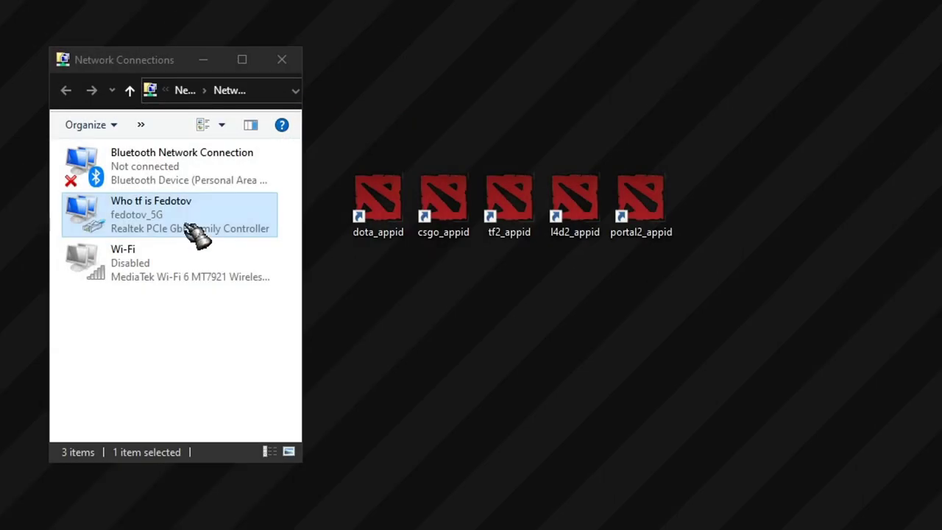
pyautogui.rightClick(195, 229)
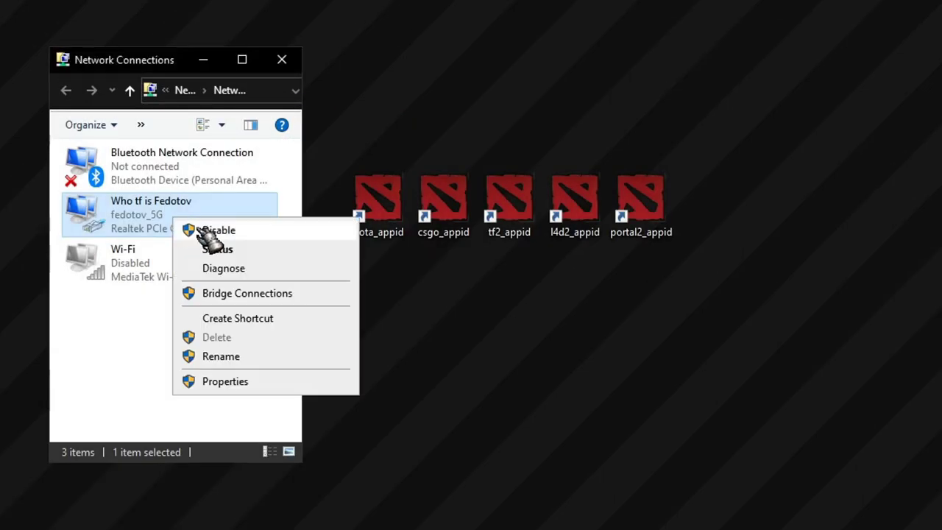
pyautogui.click(201, 229)
pyautogui.doubleClick(447, 211)
pyautogui.rightClick(140, 216)
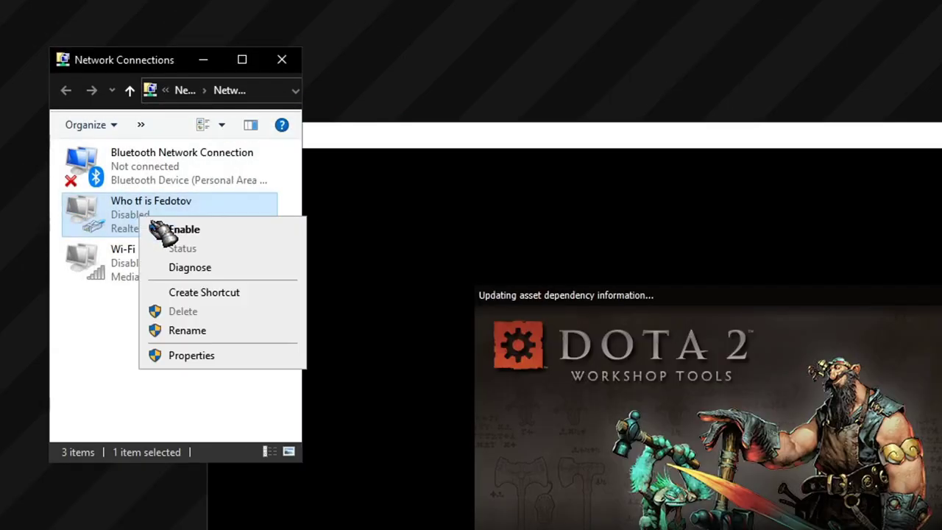
pyautogui.click(156, 226)
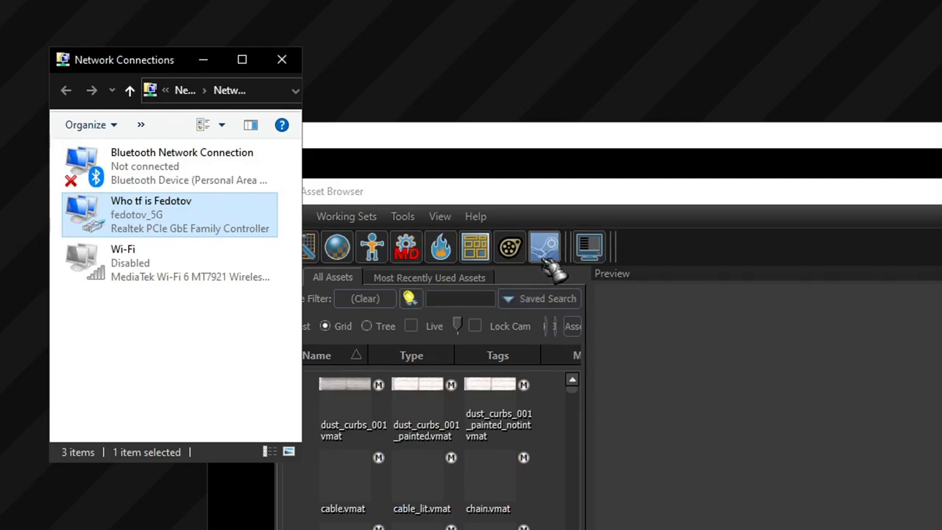
pyautogui.click(545, 249)
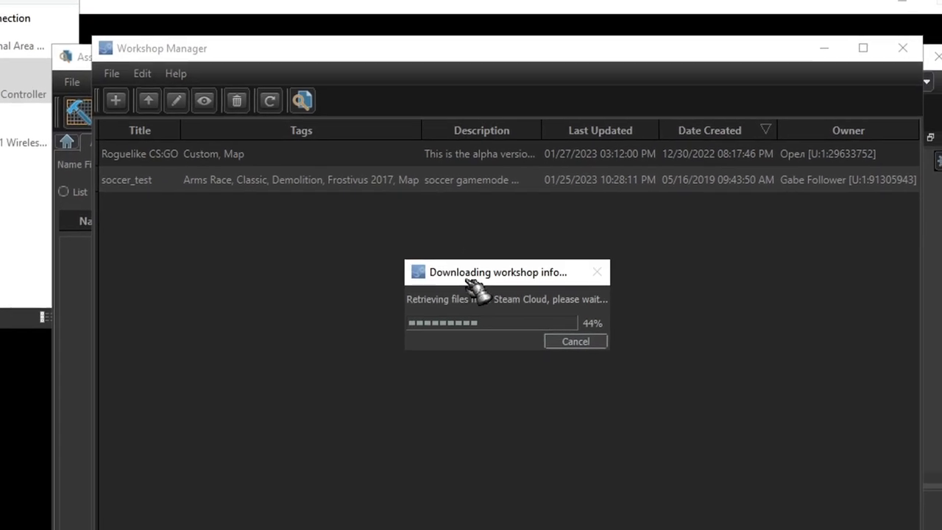
# Step: Open soccer_test for editing, then relaunch Workshop Manager with -workshop_items added to the csgo_appid shortcut
pyautogui.moveTo(478, 294); pyautogui.dragTo(318, 249)
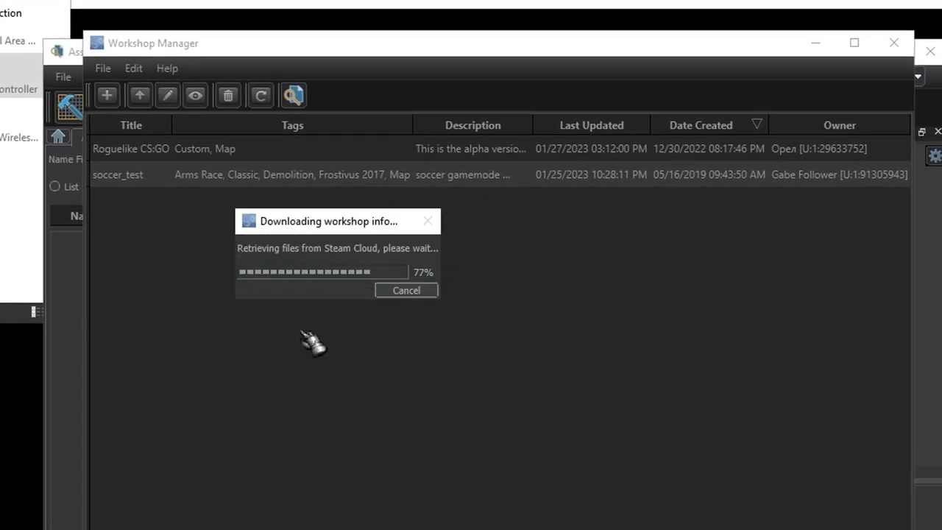
pyautogui.click(188, 178)
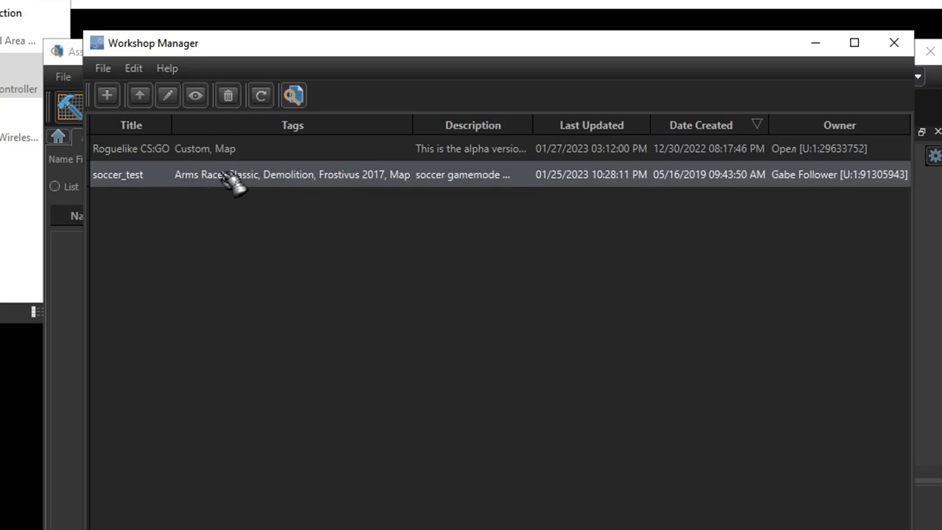
pyautogui.click(168, 95)
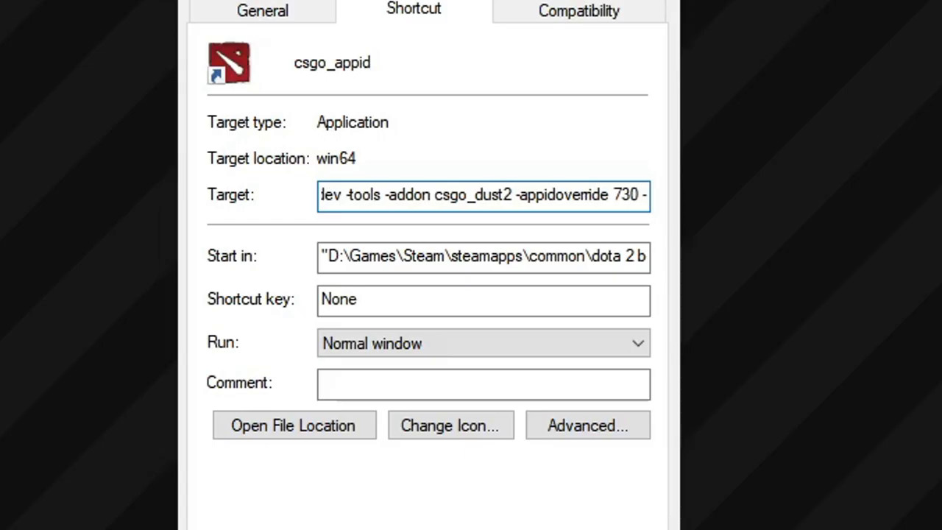
pyautogui.write('worksho')
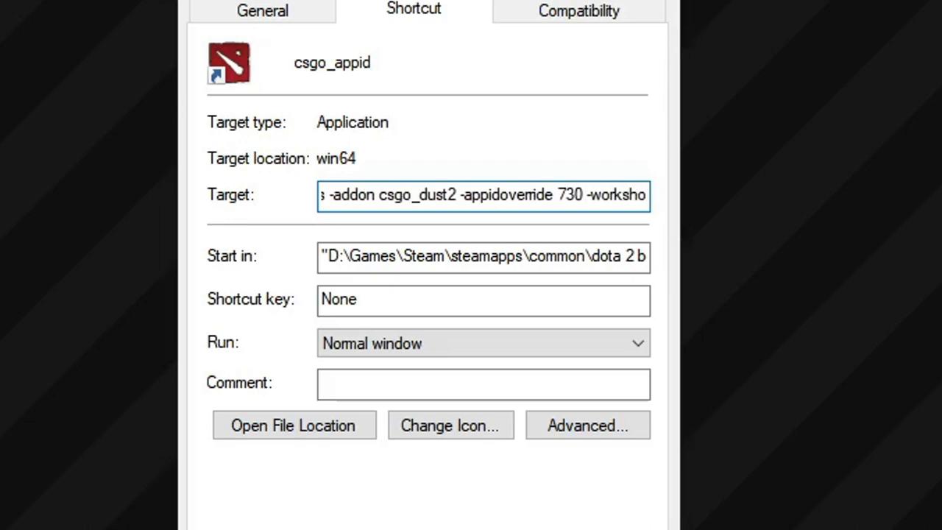
pyautogui.write('p_items')
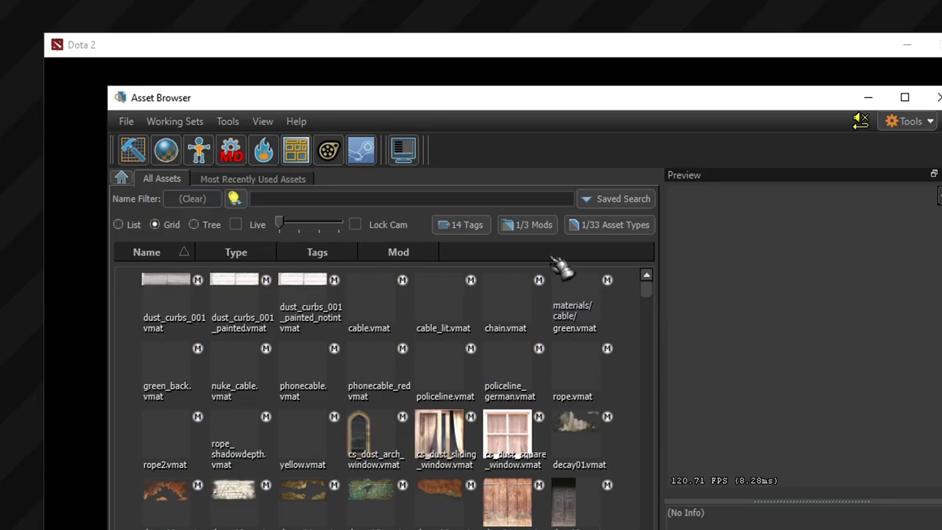
pyautogui.click(373, 159)
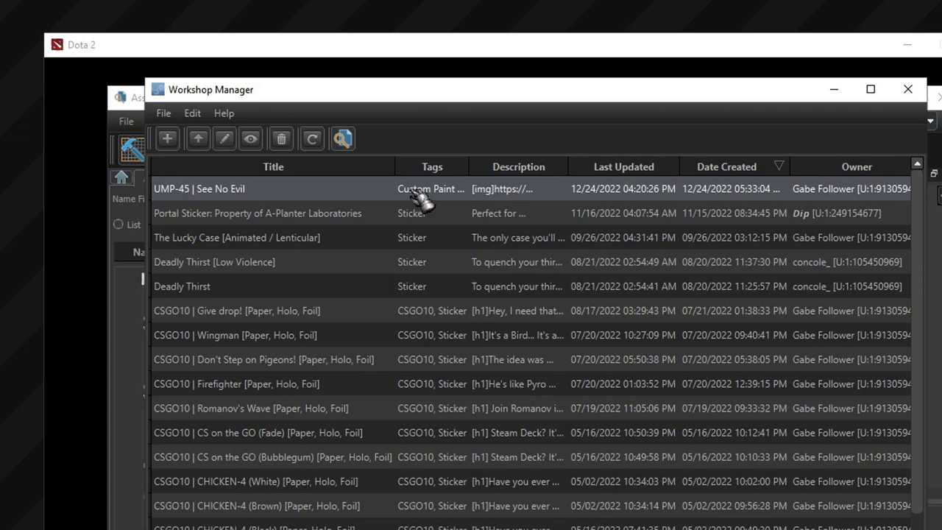
# Step: Open the UMP-45 | See No Evil item, title the new publish 'test', and choose a preview image
pyautogui.doubleClick(415, 193)
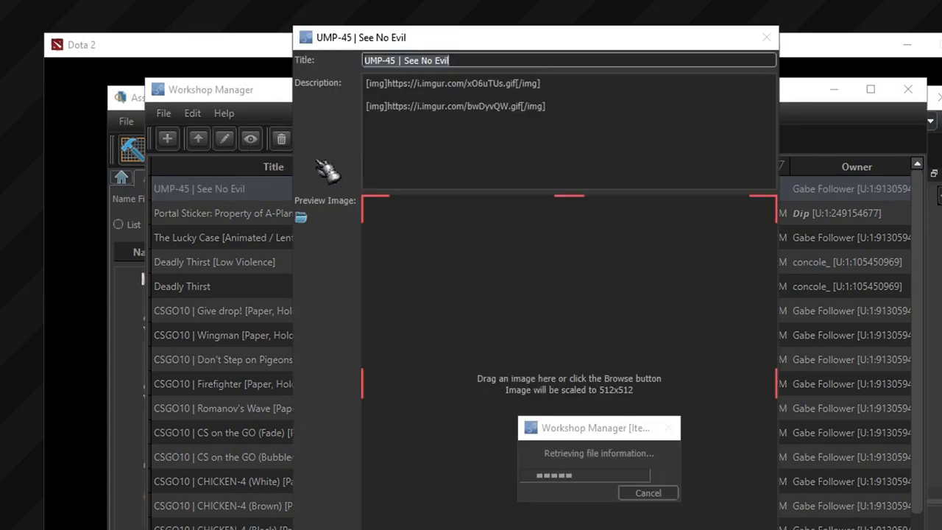
pyautogui.write('test')
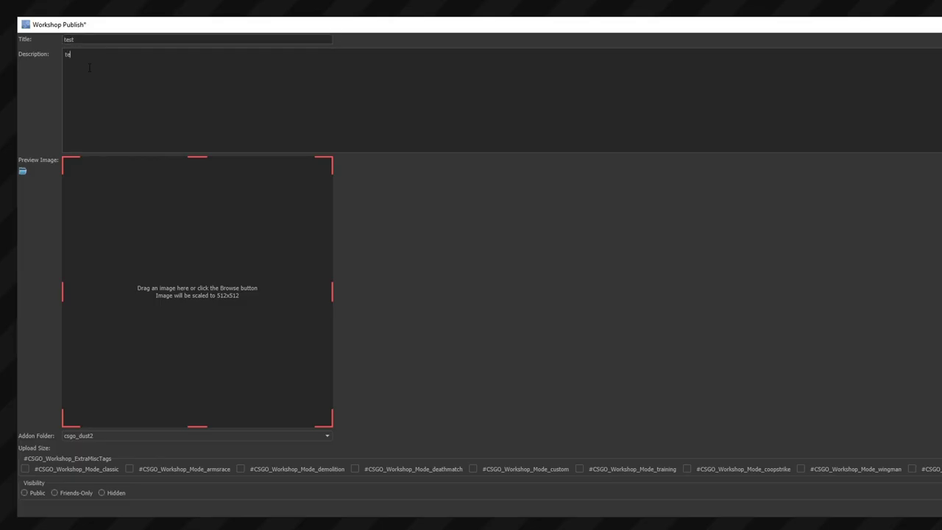
pyautogui.click(22, 171)
pyautogui.doubleClick(116, 136)
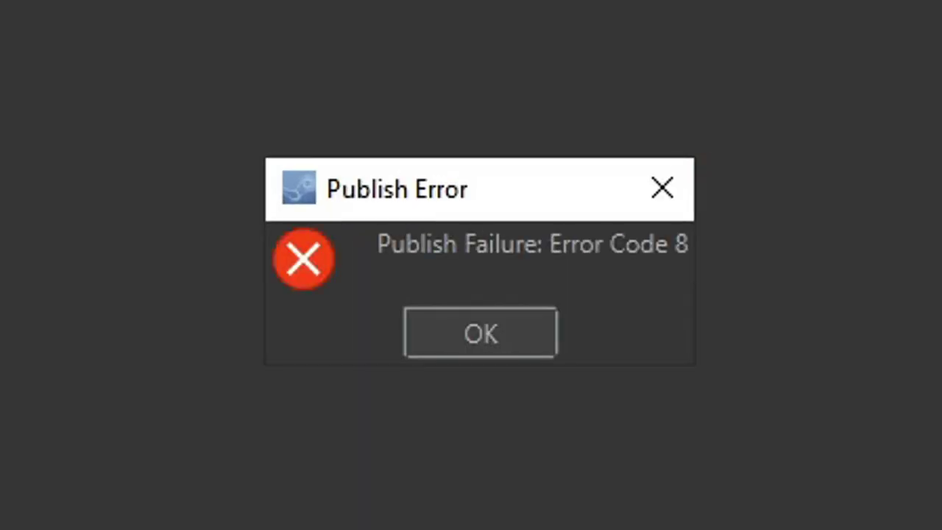
# Step: Dismiss the Error Code 8 message and mark value 8 (InvalidParam) in the EResult table
pyautogui.click(496, 345)
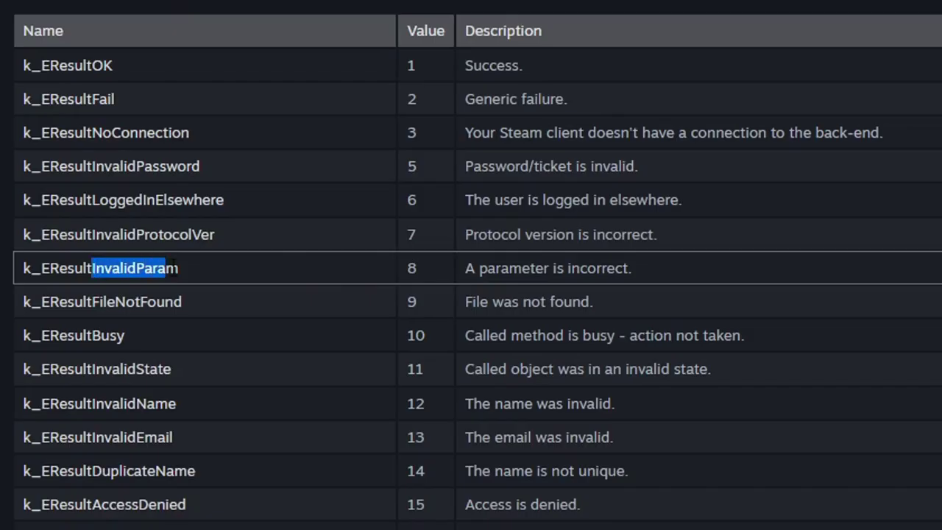
pyautogui.doubleClick(411, 267)
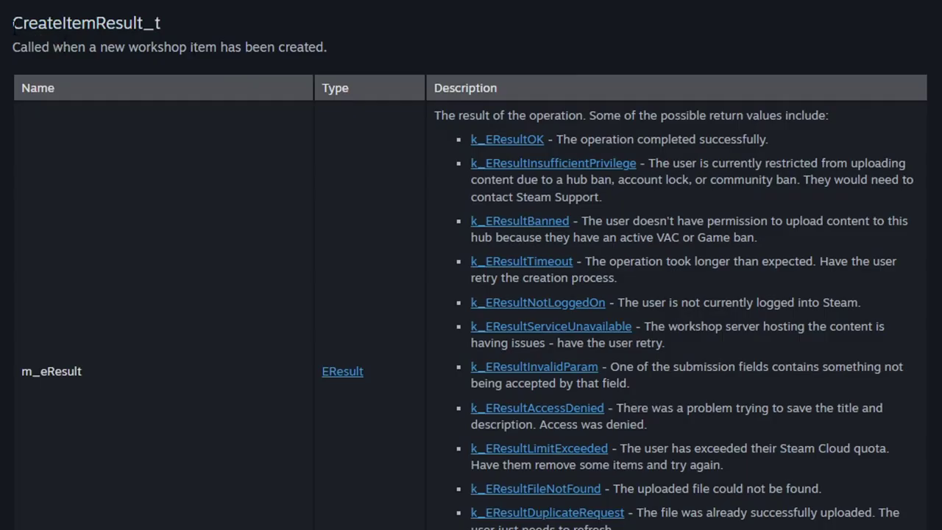
pyautogui.click(250, 45)
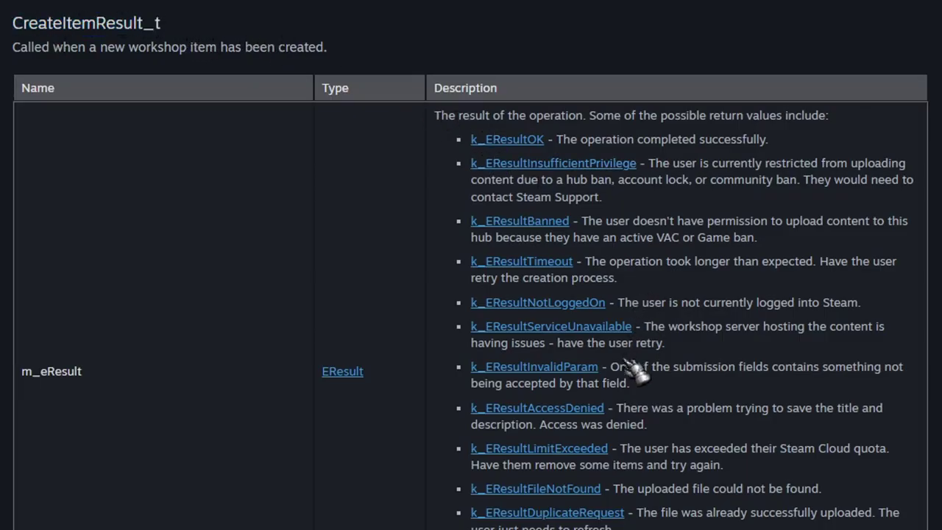
# Step: Highlight the full k_EResultInvalidParam explanation under CreateItemResult_t
pyautogui.moveTo(611, 366); pyautogui.dragTo(880, 367)
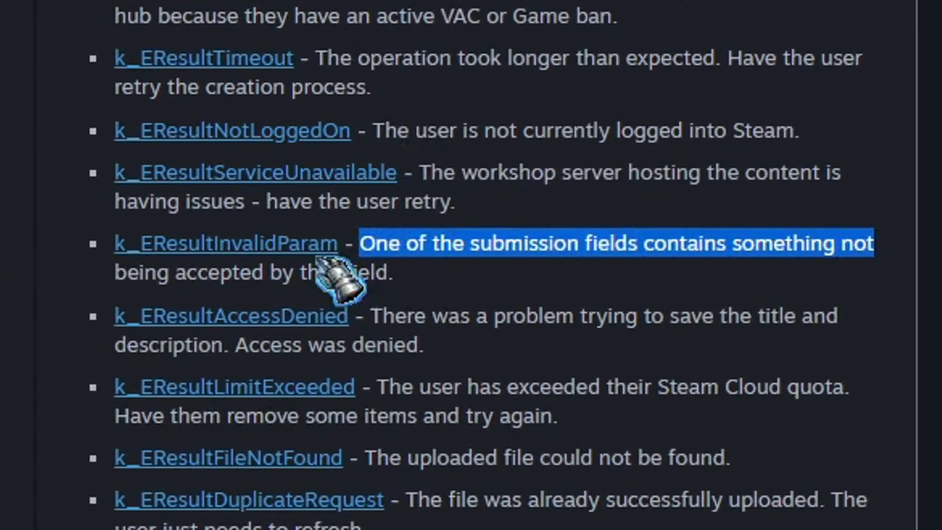
pyautogui.moveTo(118, 273); pyautogui.dragTo(262, 273)
pyautogui.moveTo(390, 278); pyautogui.dragTo(445, 290)
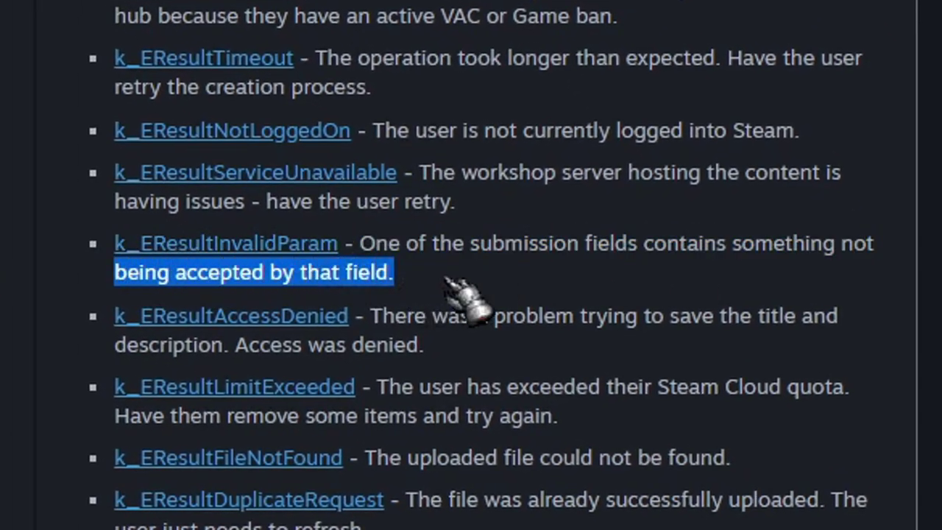
pyautogui.click(445, 291)
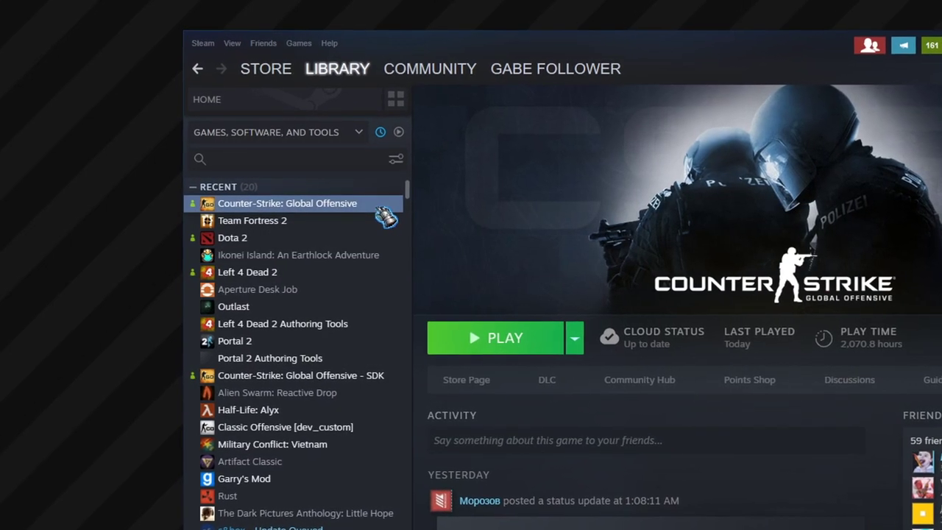
# Step: View the Left 4 Dead 2 and Portal 2 library pages, then the tf2_s2, gmod_s2, rust_s2 and alienswarm_s2 workshop items
pyautogui.click(377, 274)
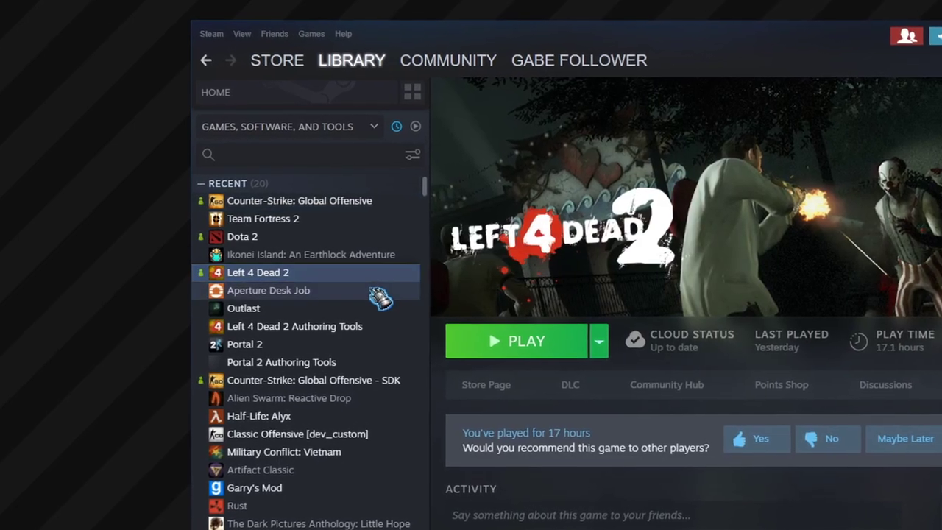
pyautogui.click(370, 348)
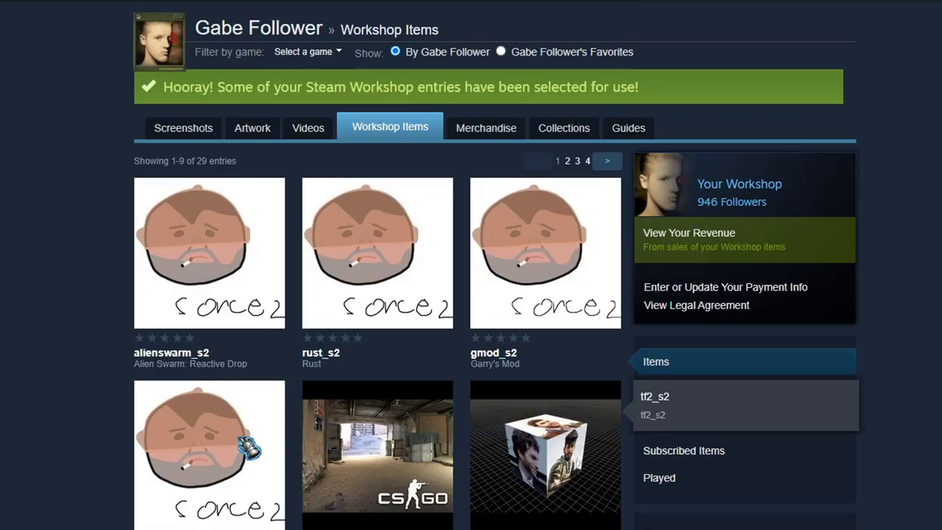
pyautogui.click(249, 447)
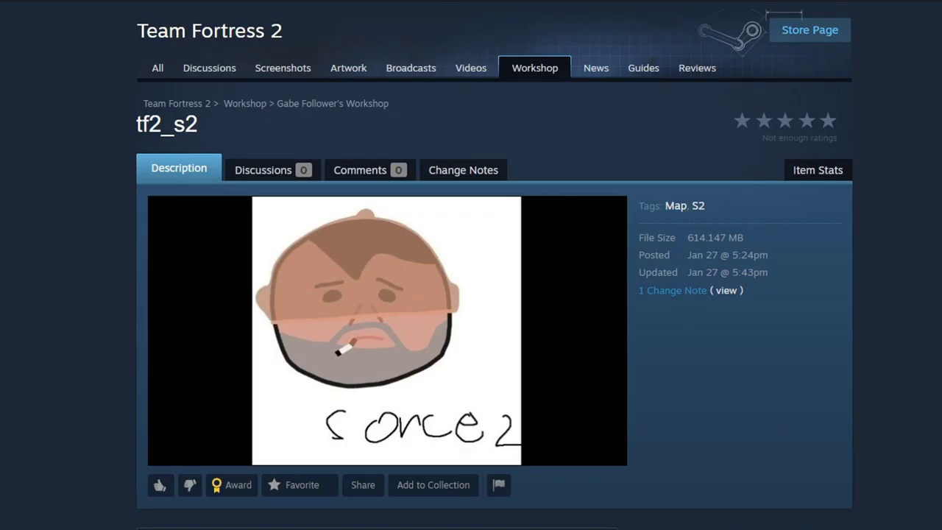
pyautogui.hotkey('alt', 'Left')
pyautogui.click(515, 306)
pyautogui.hotkey('alt', 'Left')
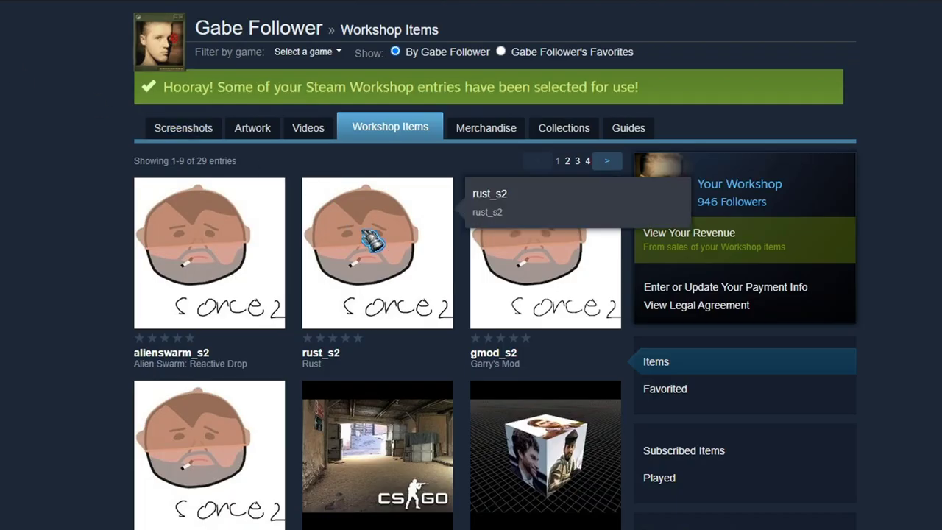
pyautogui.click(371, 239)
pyautogui.hotkey('alt', 'Left')
pyautogui.click(204, 219)
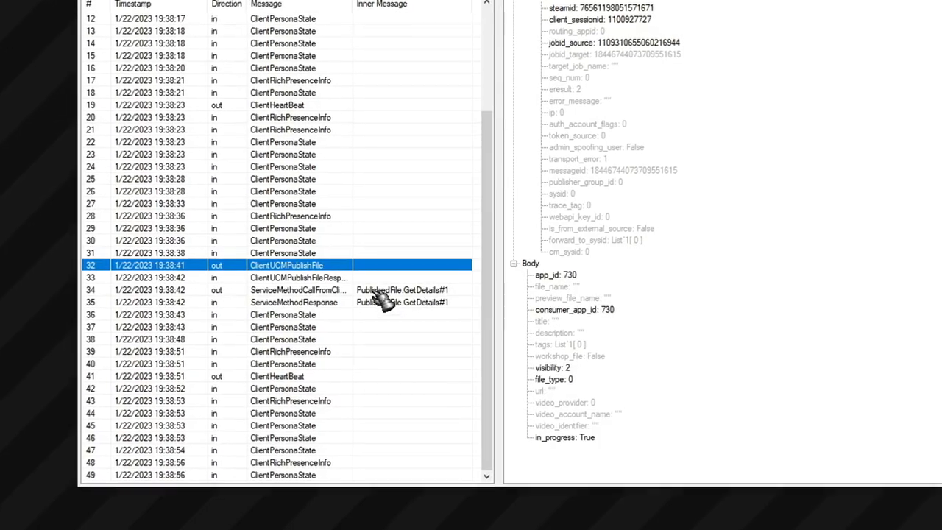
# Step: Inspect the PublishedFile.GetDetails request and its response, scrolling through the returned publishedfiledetails fields
pyautogui.click(379, 294)
pyautogui.click(377, 303)
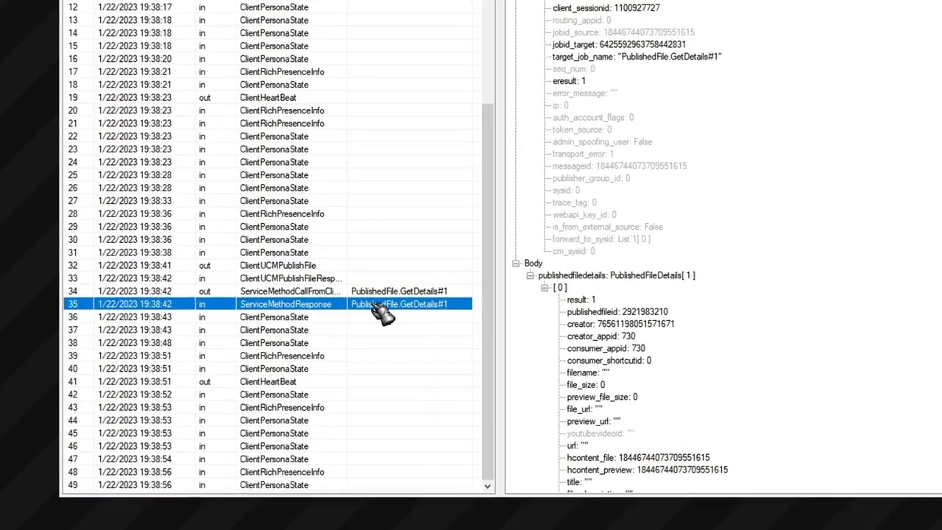
pyautogui.scroll(-6, 721, 257)
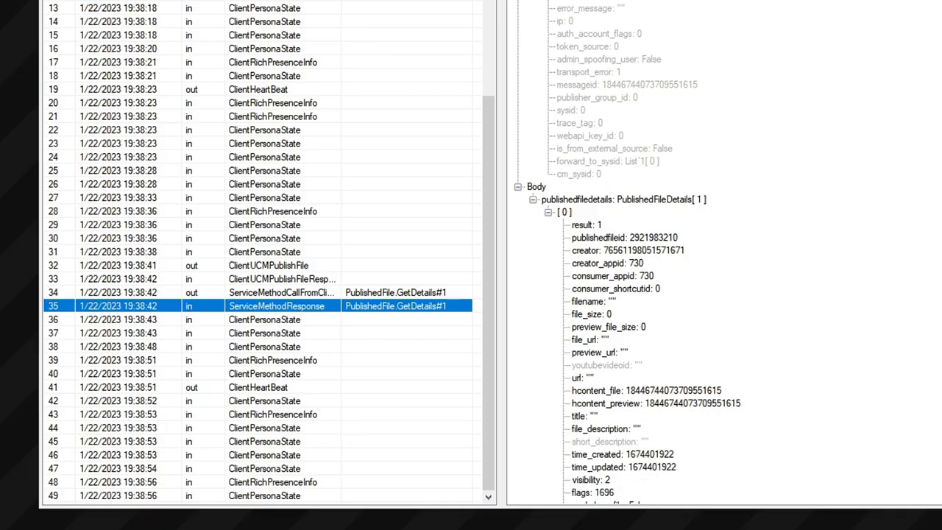
pyautogui.scroll(-7, 721, 257)
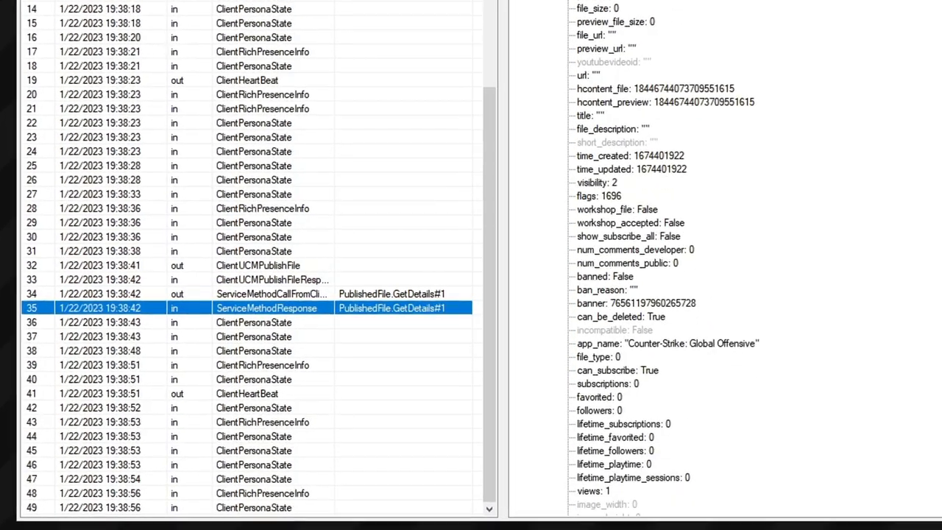
pyautogui.scroll(-2, 721, 258)
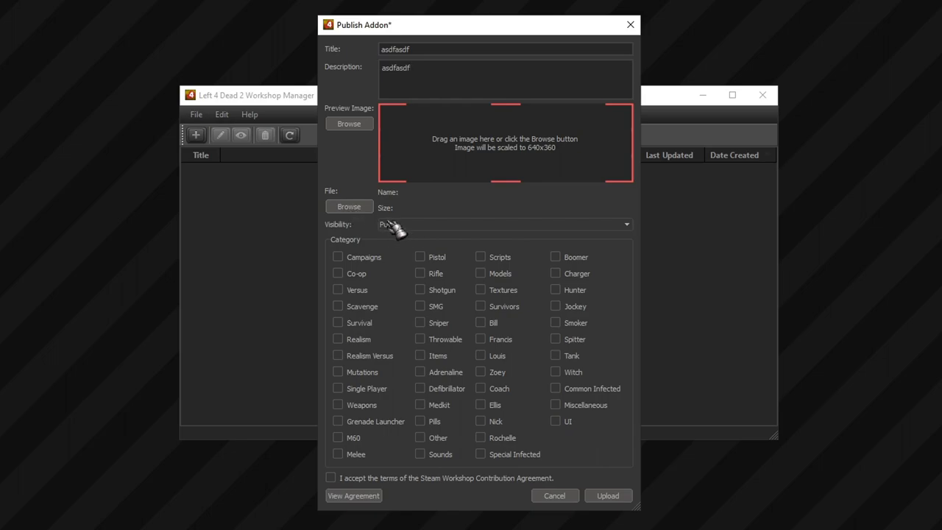
# Step: In the CS:GO publish dialog, keep visibility Public and accept the Steam Workshop Contribution Agreement
pyautogui.click(410, 226)
pyautogui.click(410, 225)
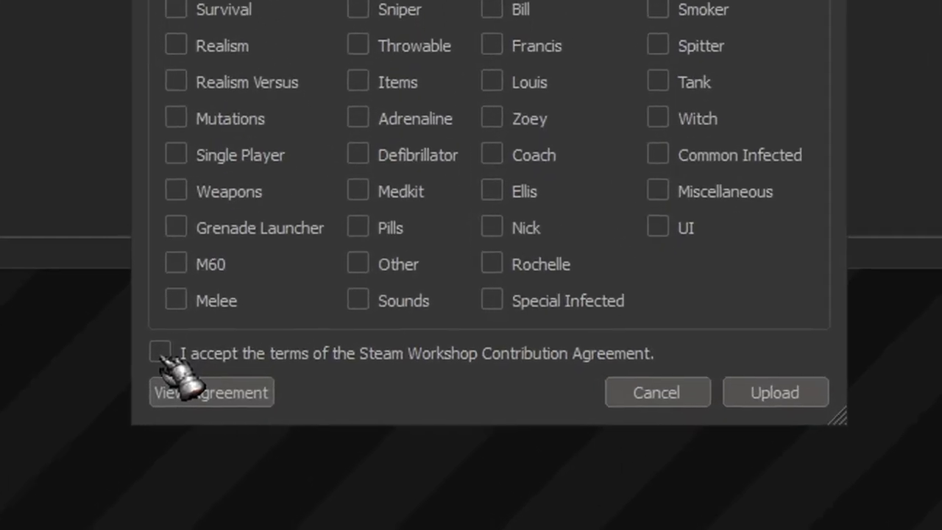
pyautogui.click(331, 477)
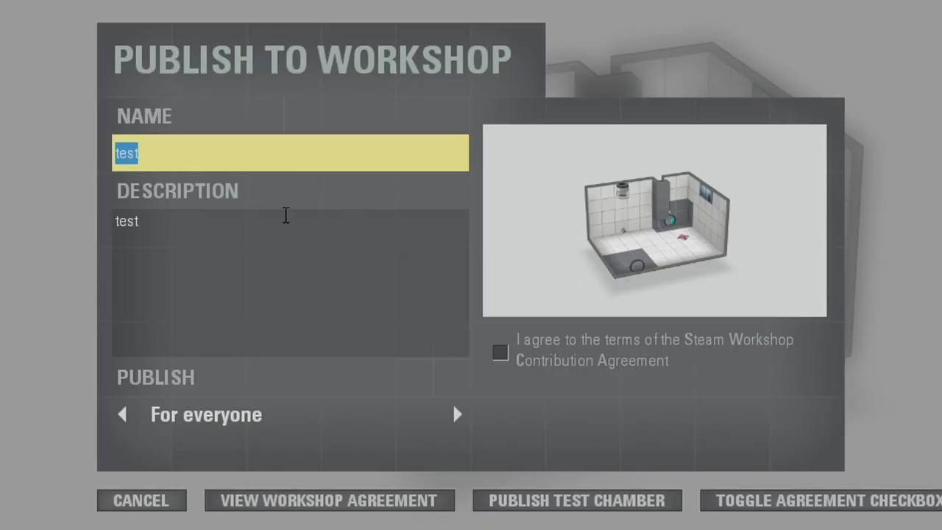
# Step: Enter placeholder test chamber name and description, accept the terms, then go to workshopmanager.base + 0x23409
pyautogui.click(182, 146)
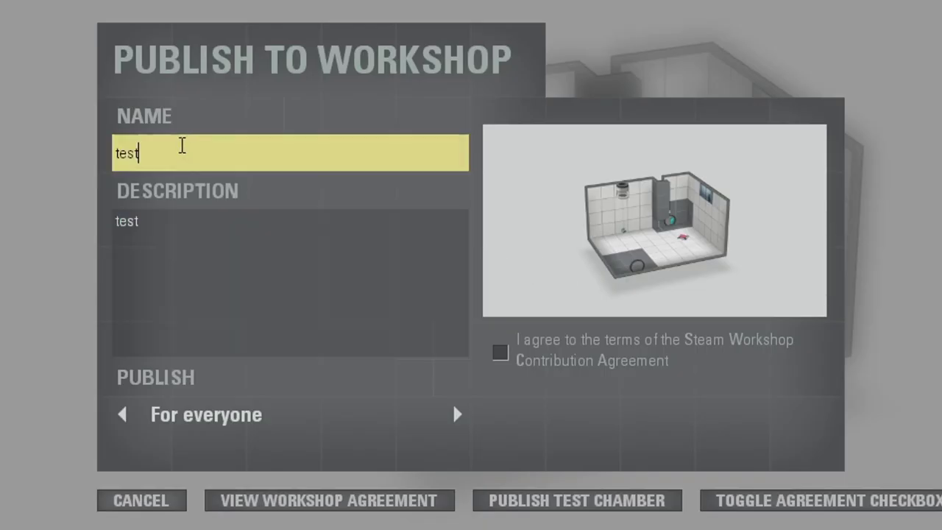
pyautogui.write('asdfsdfasd')
pyautogui.click(263, 236)
pyautogui.write('sadfasdfasdf')
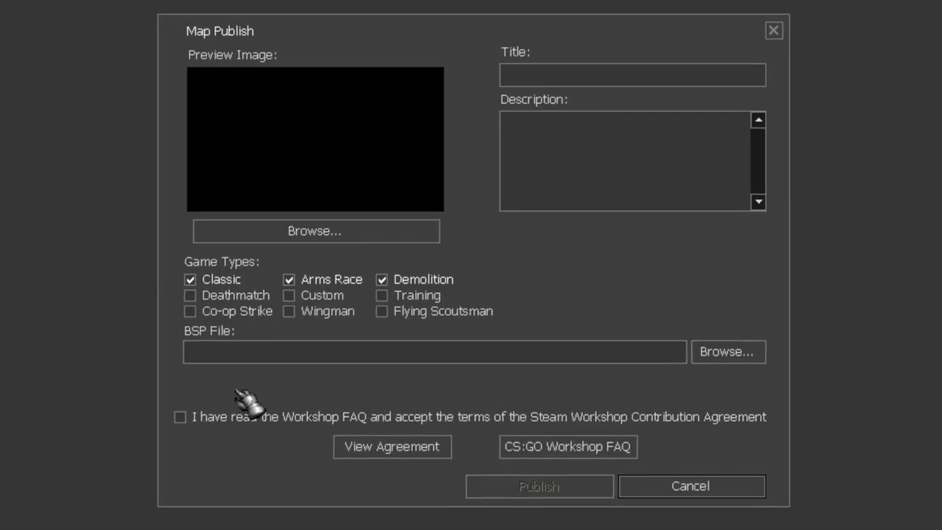
pyautogui.click(181, 416)
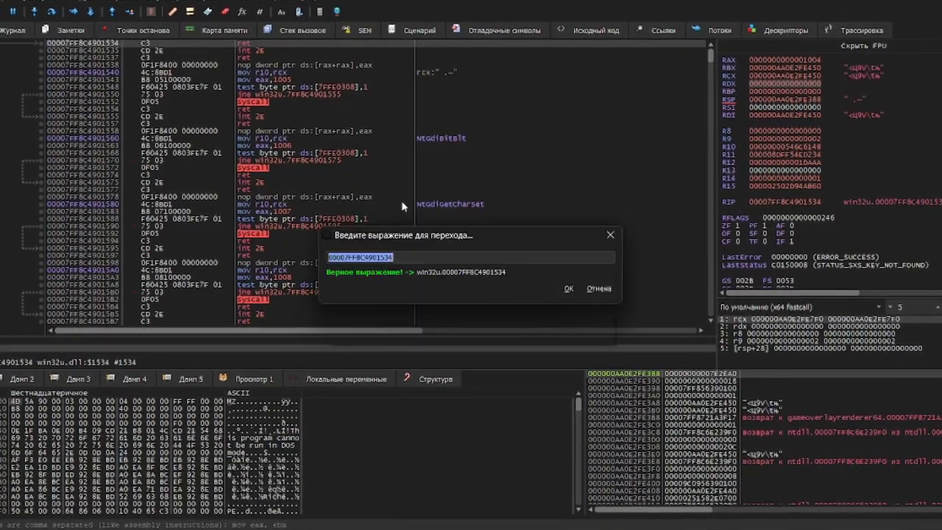
pyautogui.write('workshopmanager.ba')
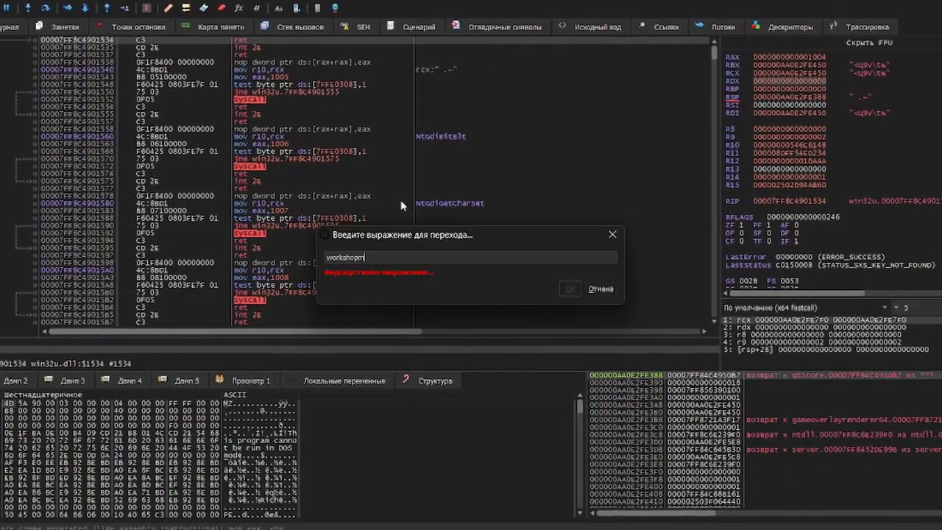
pyautogui.write('se + 0x23409')
pyautogui.press('Return')
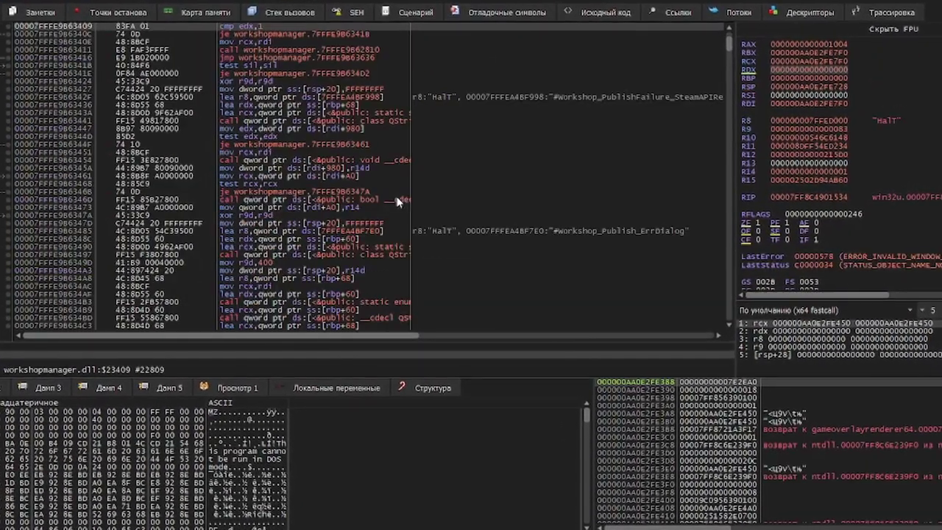
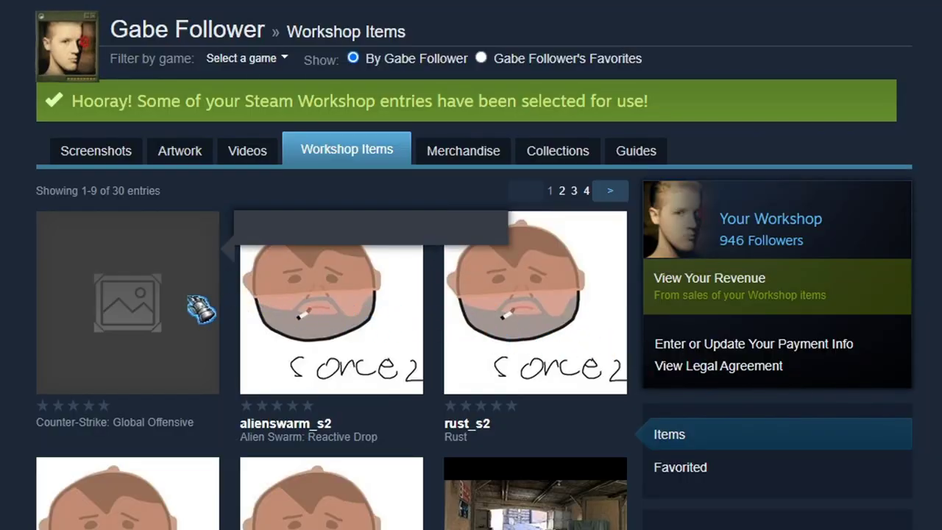
# Step: Open the Counter-Strike: Global Offensive item from the Workshop Items grid
pyautogui.click(200, 309)
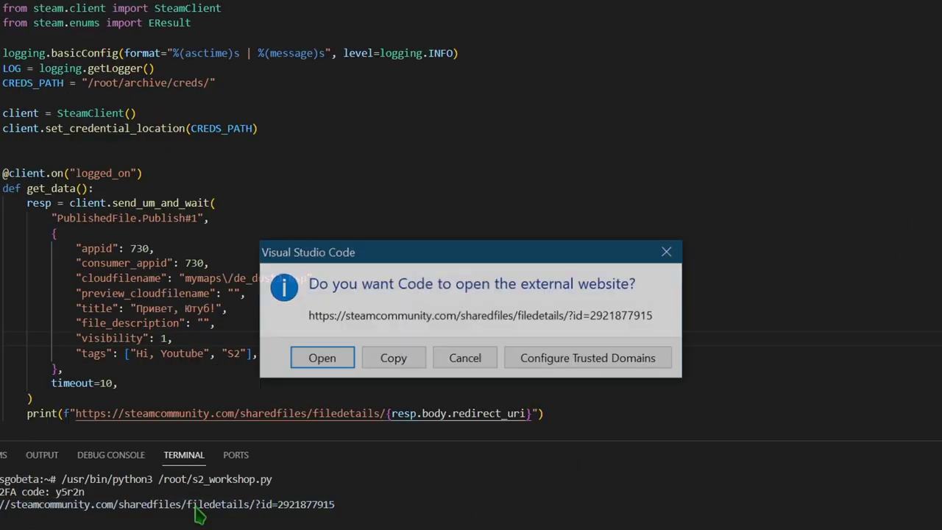
# Step: Confirm opening the workshop item's filedetails link from the terminal in the browser
pyautogui.click(322, 357)
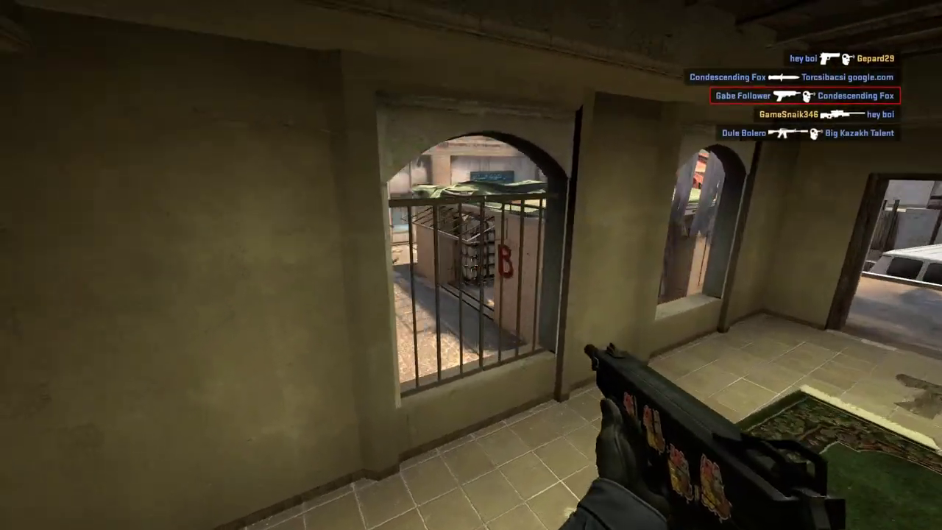
pyautogui.press('w')
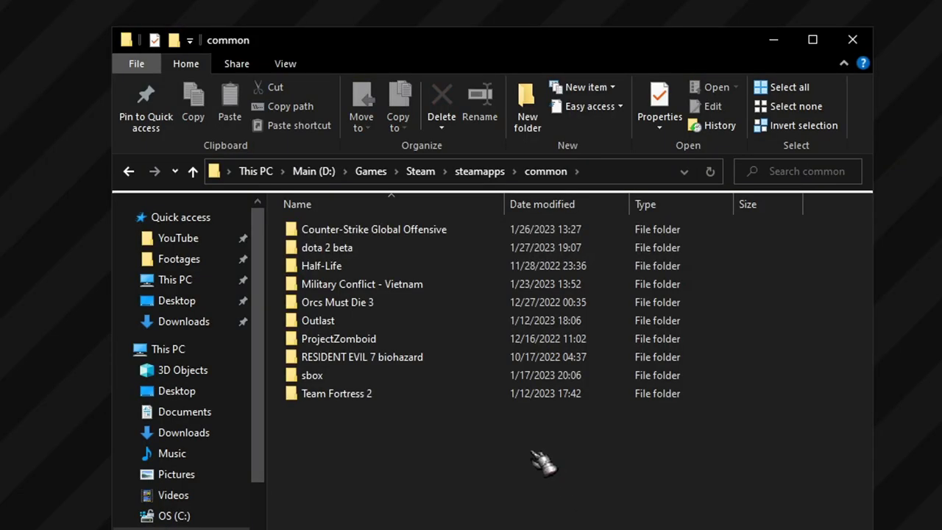
# Step: Open gameinfo.gi in dota 2 beta\game\dota for editing
pyautogui.doubleClick(355, 253)
pyautogui.doubleClick(354, 250)
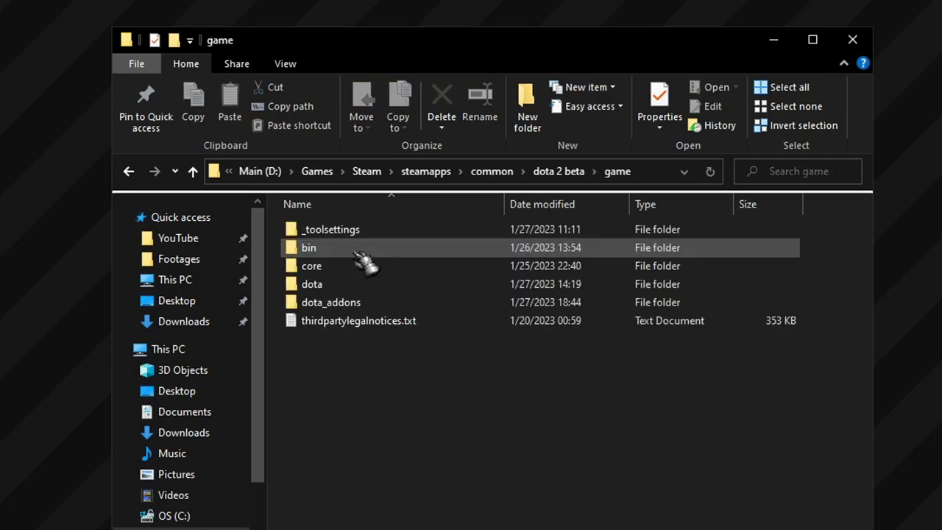
pyautogui.doubleClick(354, 285)
pyautogui.scroll(-3, 366, 294)
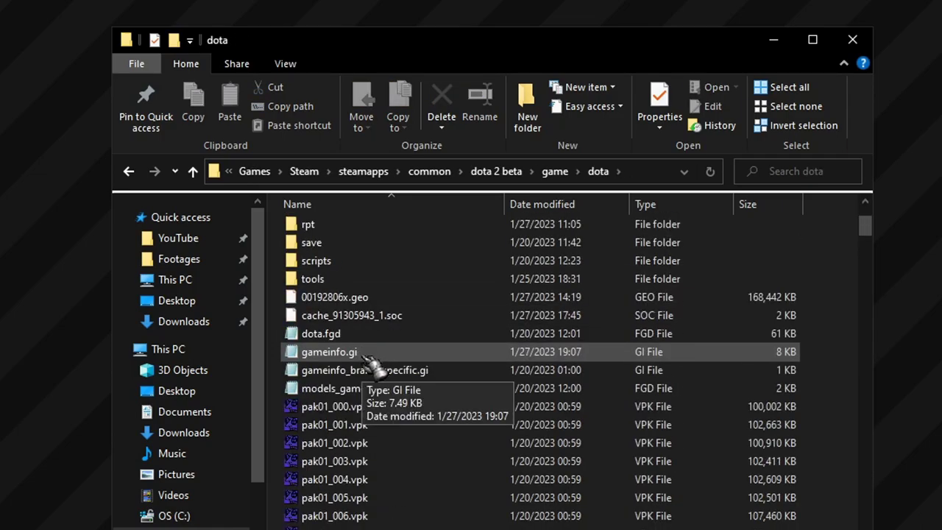
pyautogui.doubleClick(331, 352)
# Step: Extract the scripts folder from the GCFScape archive into the empty csgo folder
pyautogui.scroll(-10, 434, 409)
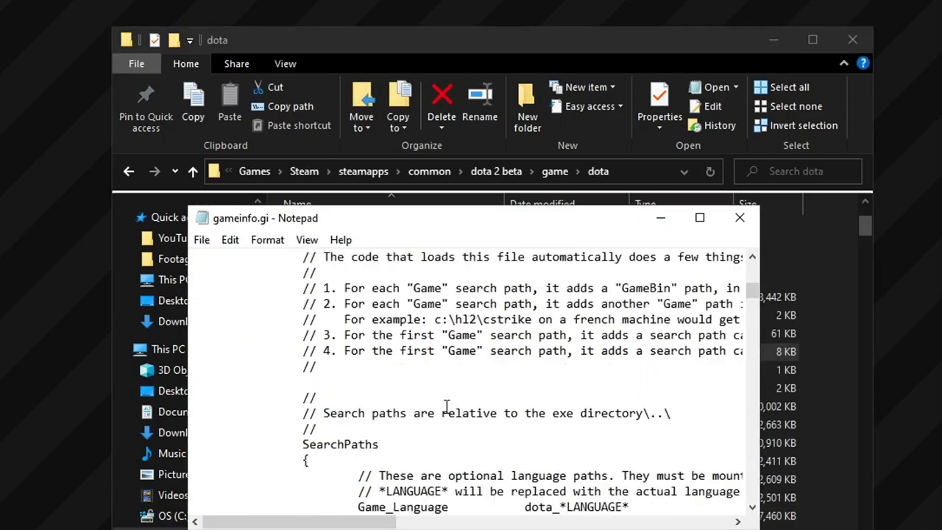
pyautogui.scroll(-1, 600, 437)
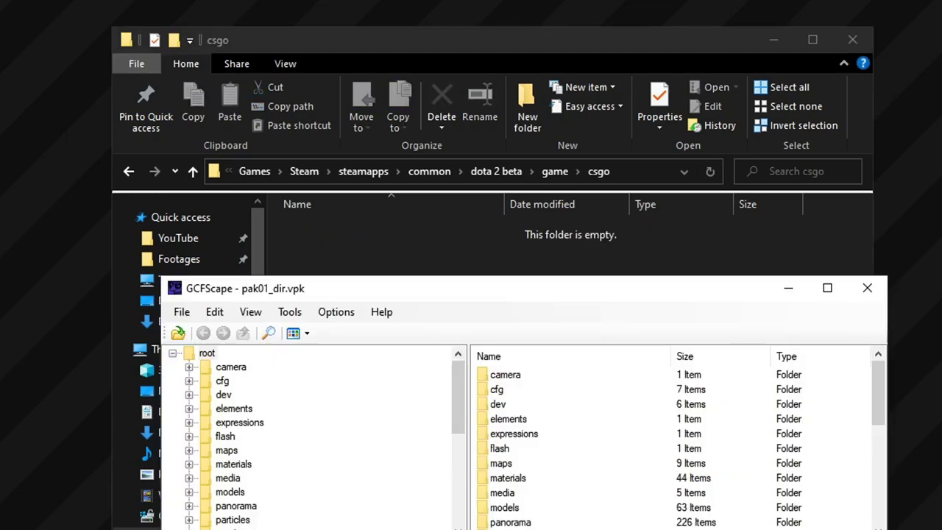
pyautogui.scroll(-4, 513, 444)
pyautogui.click(504, 434)
pyautogui.moveTo(394, 262); pyautogui.dragTo(382, 252)
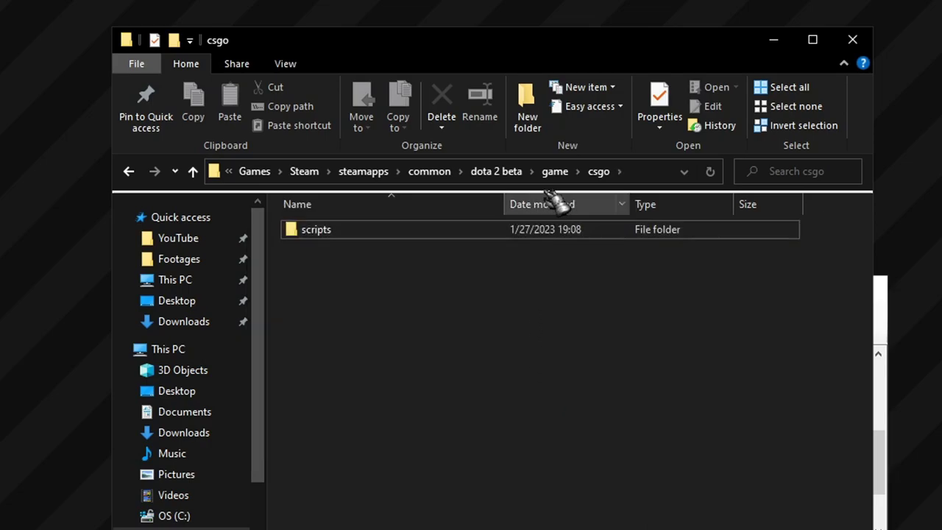
# Step: Copy the cfg folder from dota into the csgo folder
pyautogui.click(556, 173)
pyautogui.doubleClick(382, 301)
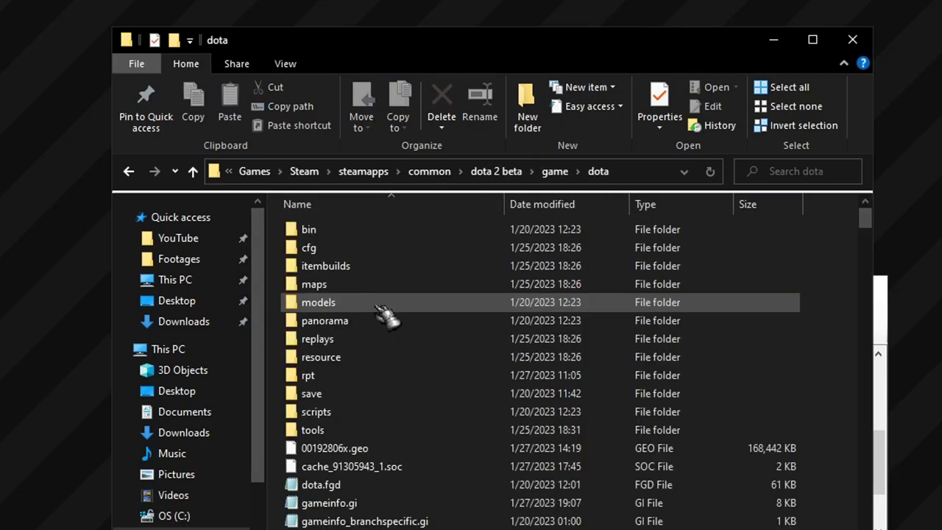
pyautogui.click(372, 249)
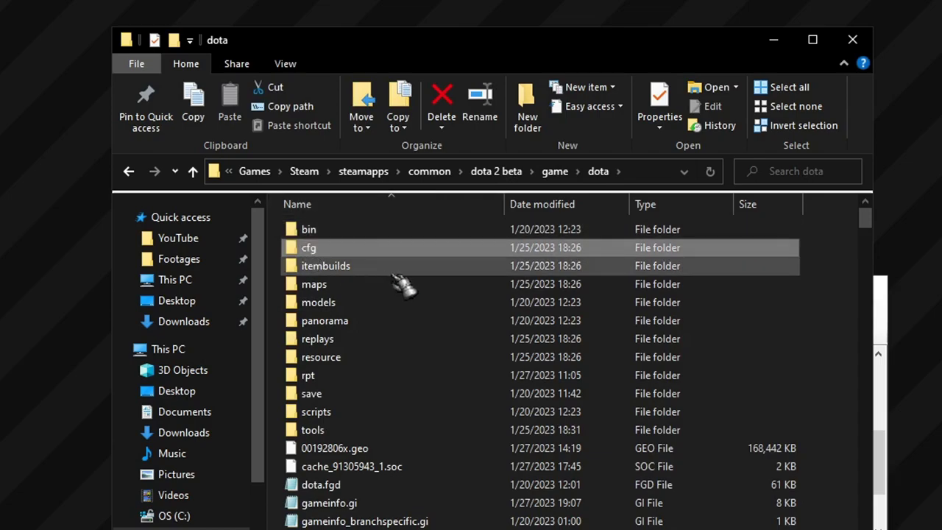
pyautogui.click(553, 172)
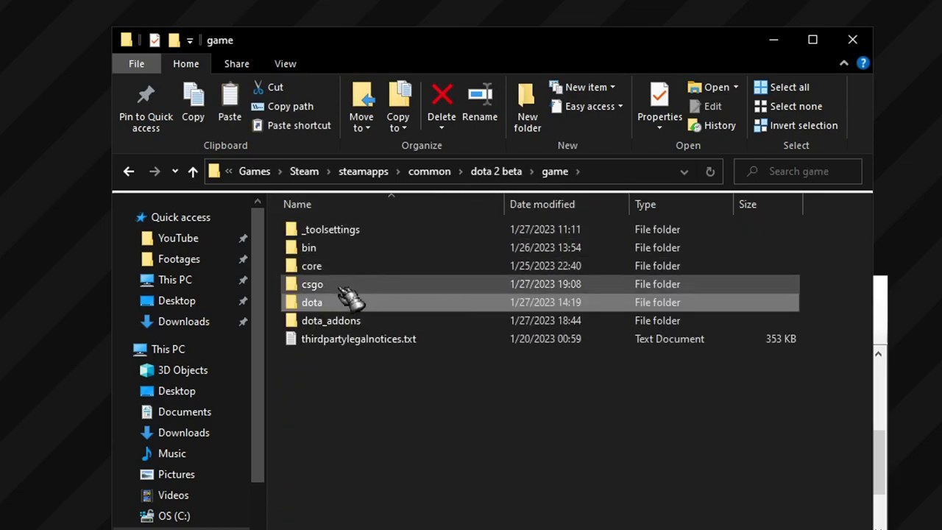
pyautogui.doubleClick(312, 284)
pyautogui.hotkey('ctrl', 'v')
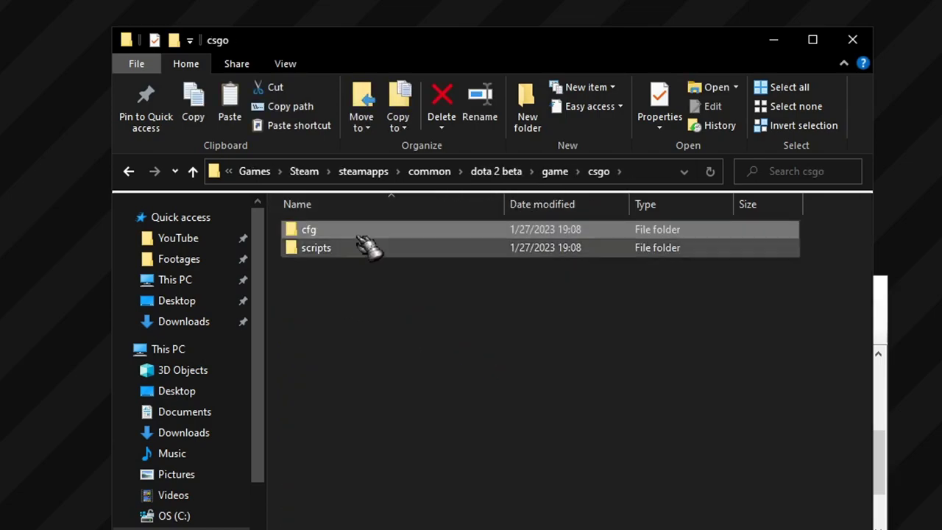